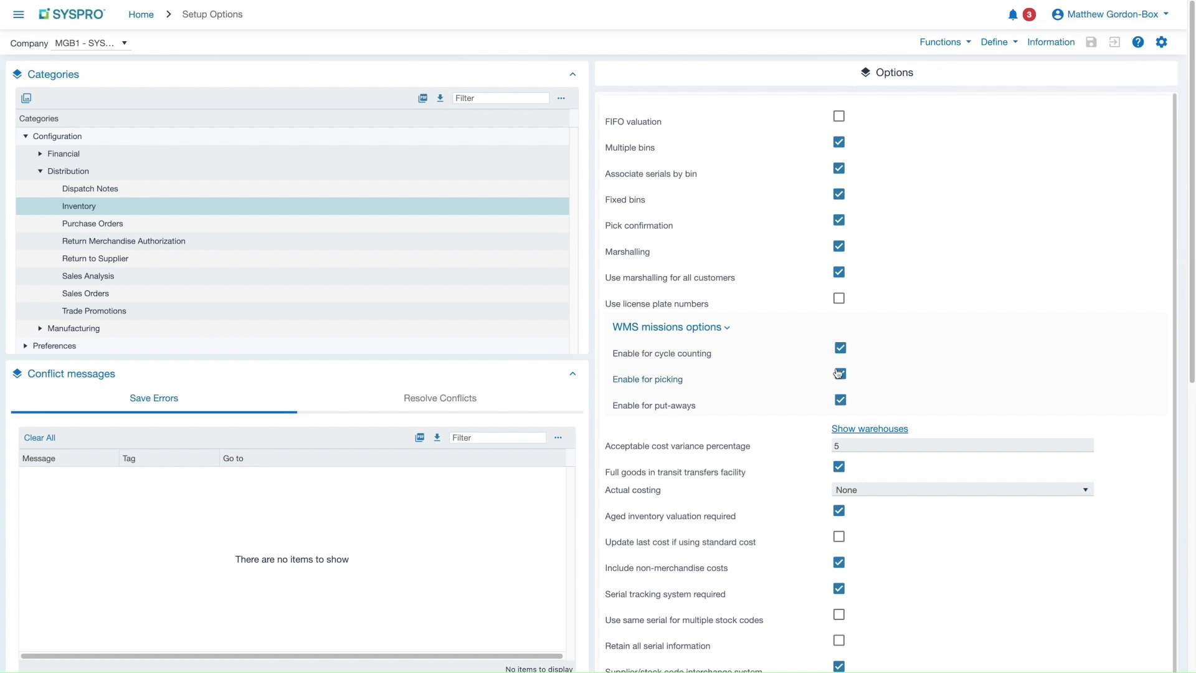
- Open the FG warehouse from the warehouse list and review its WMS control settings
left_click(868, 430)
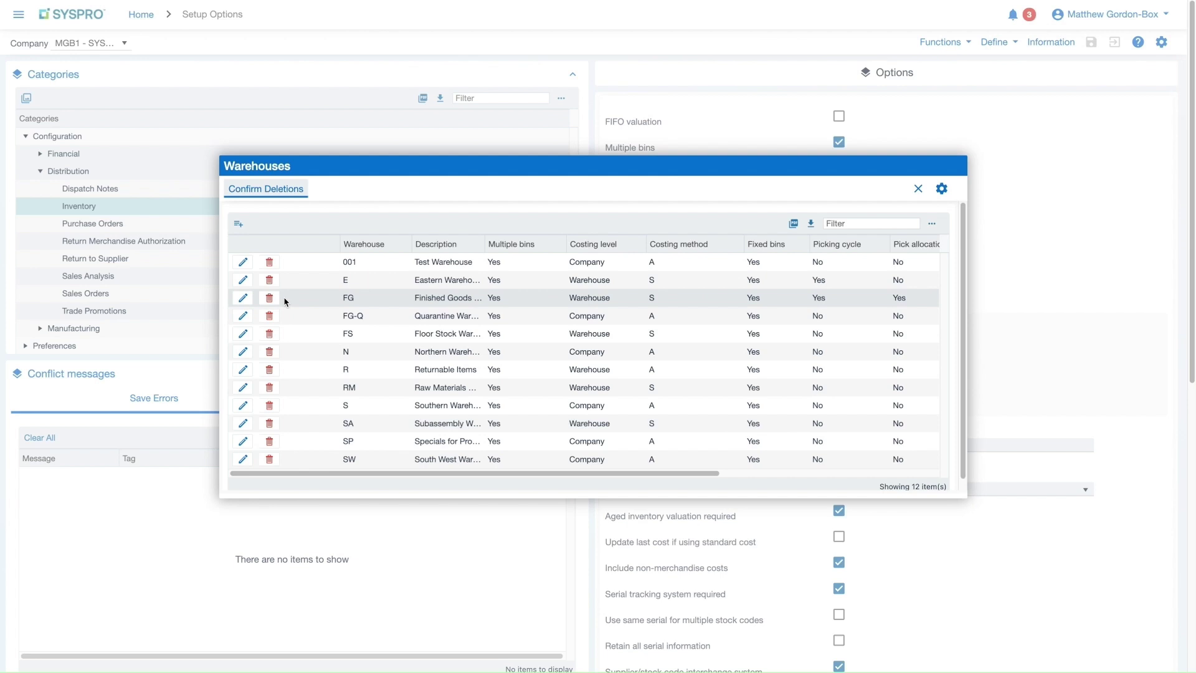
left_click(245, 298)
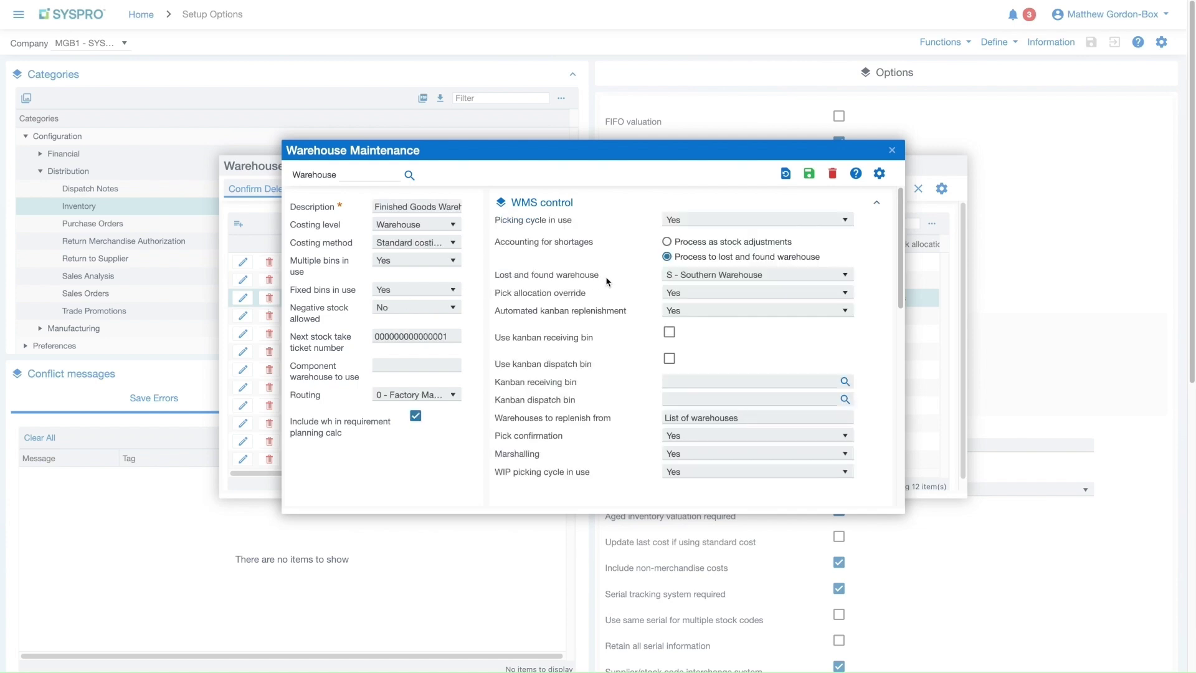
scroll(713, 342, "down", 1)
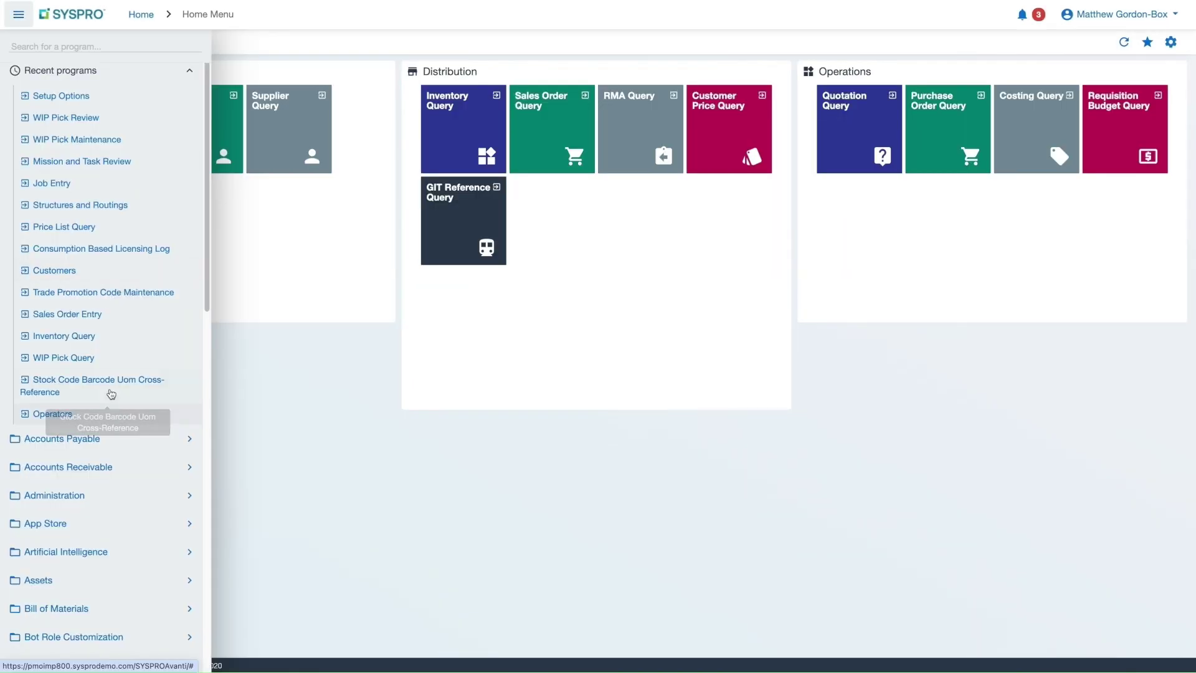
- Look up MGBMAKE001's routing, including non-current structures, and inspect its operation using bin WIP001
left_click(88, 207)
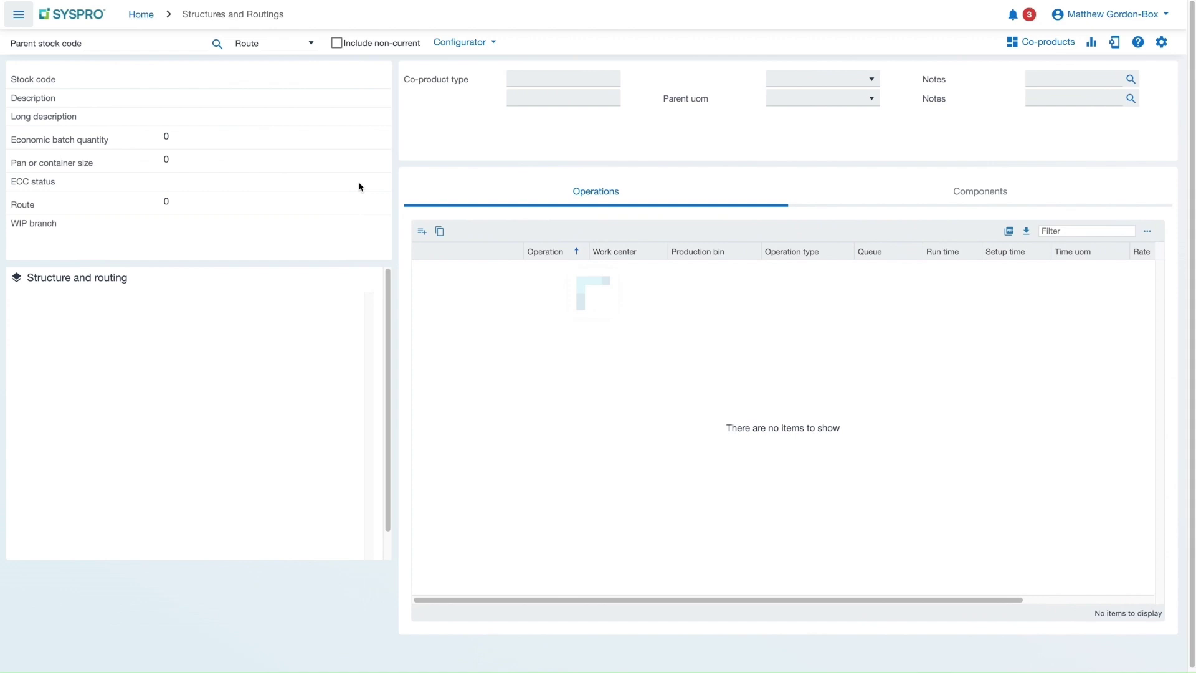
left_click(134, 44)
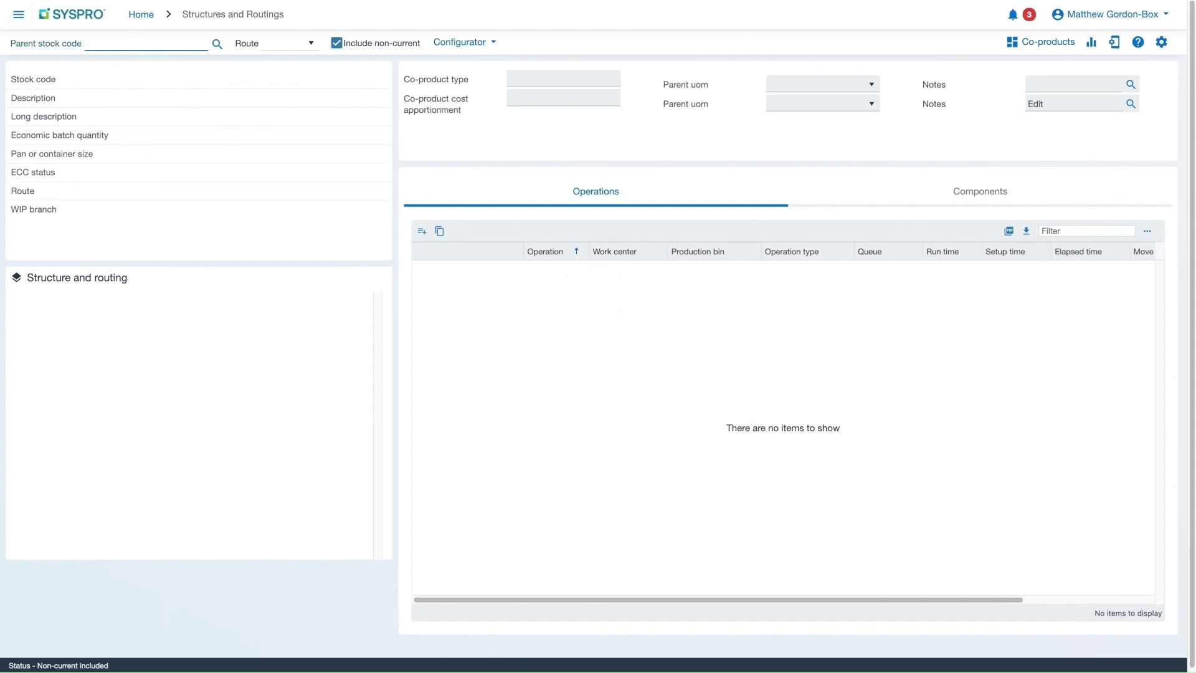
type("MGB")
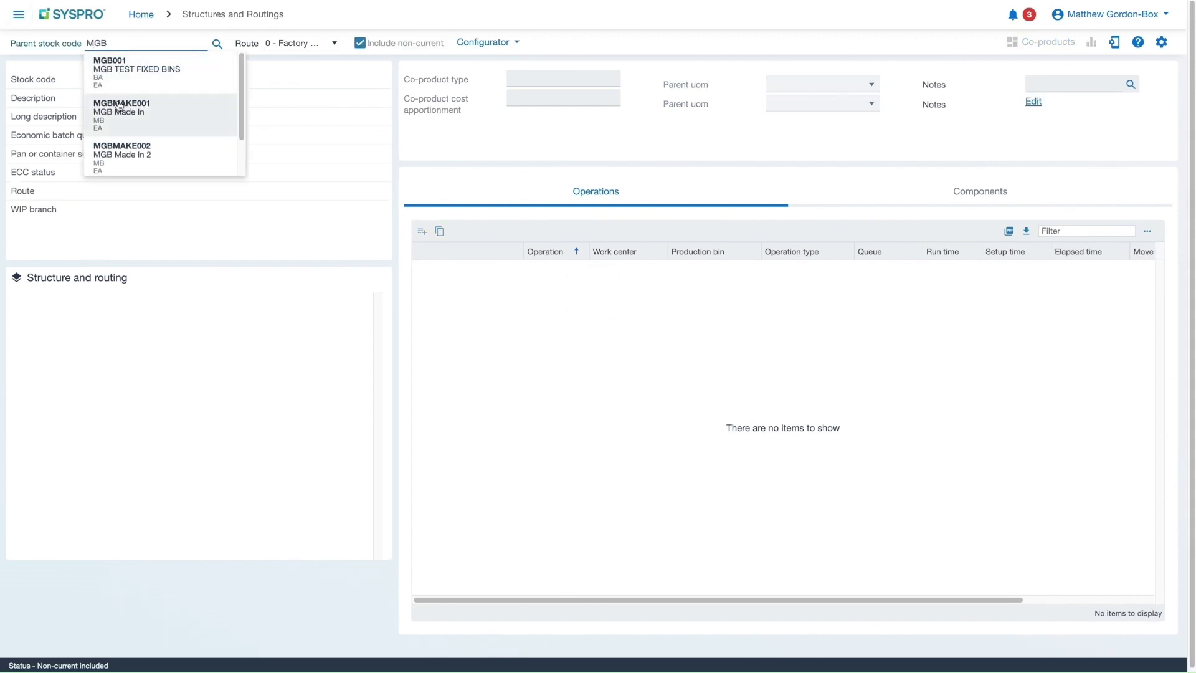
left_click(119, 105)
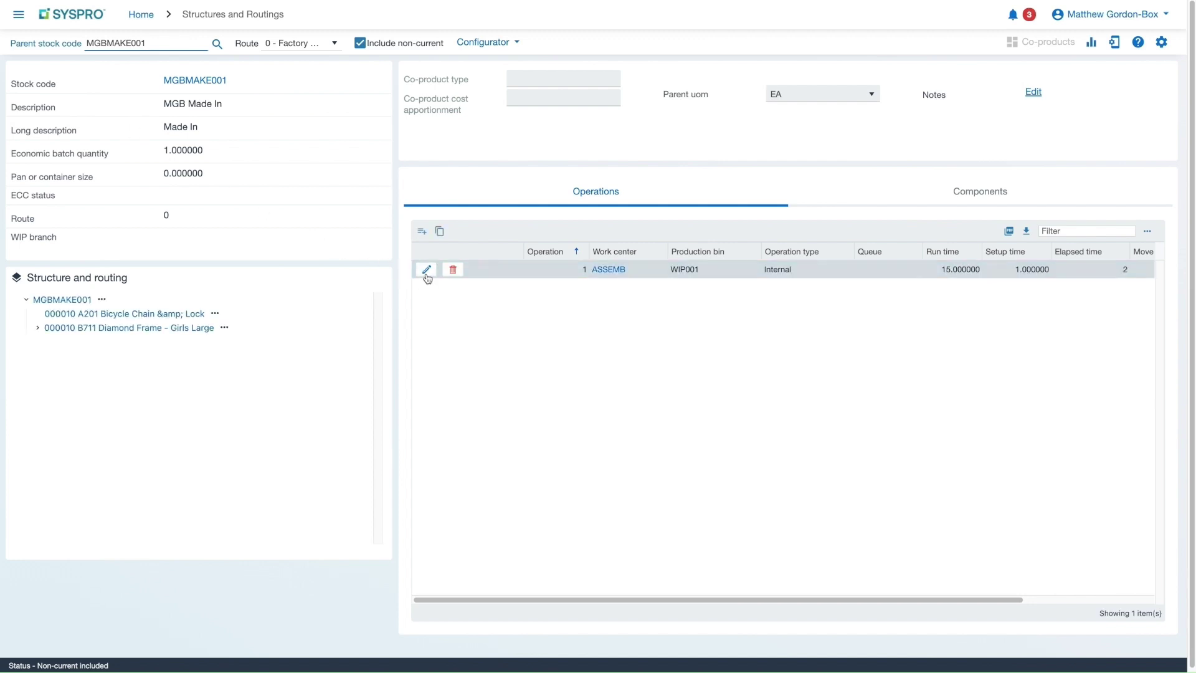
left_click(427, 271)
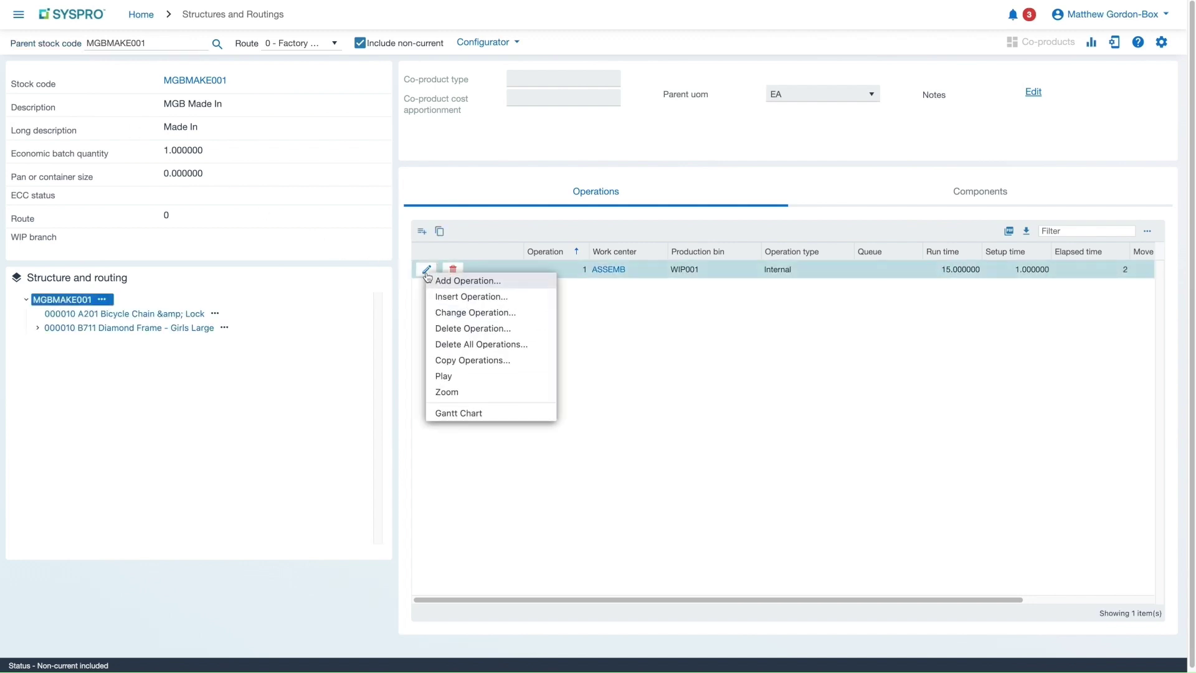
left_click(489, 314)
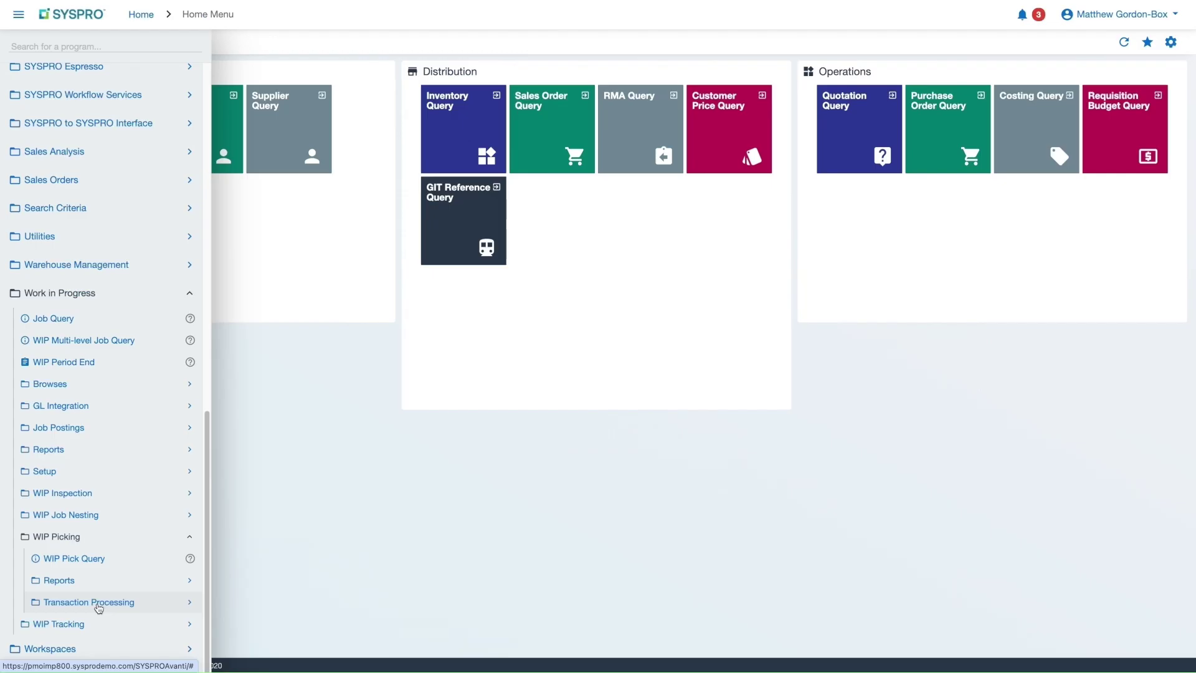
- Launch WIP Pick Review and run it to list the seven FG job lines
left_click(99, 602)
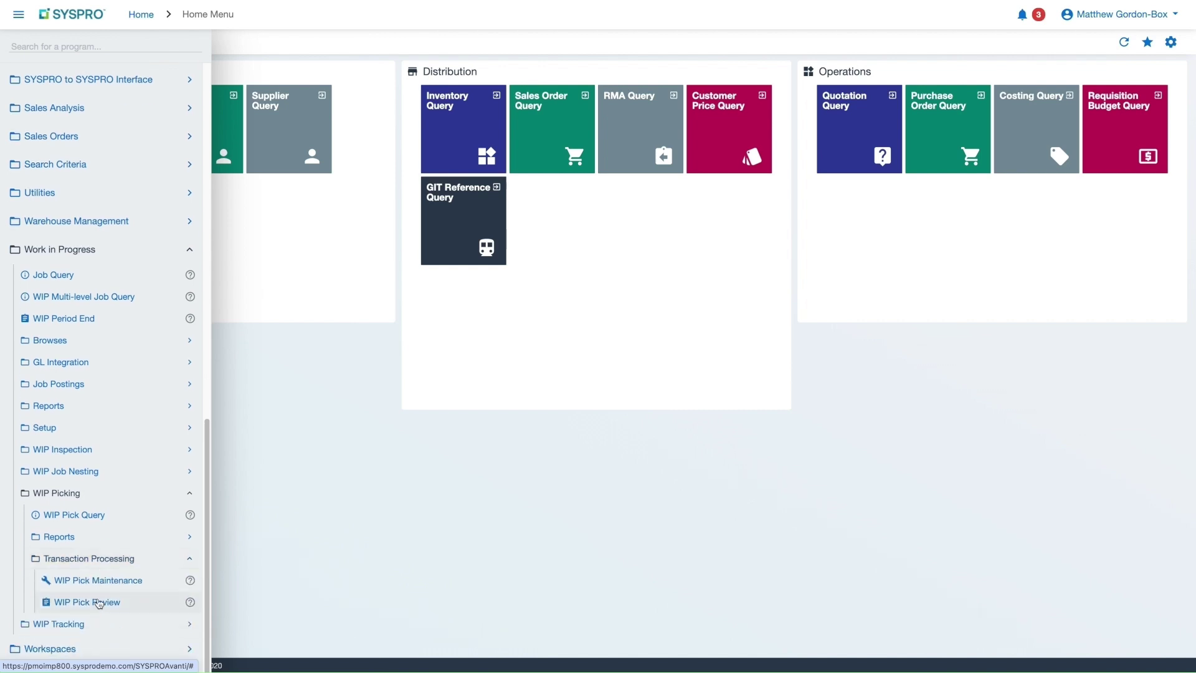
left_click(99, 602)
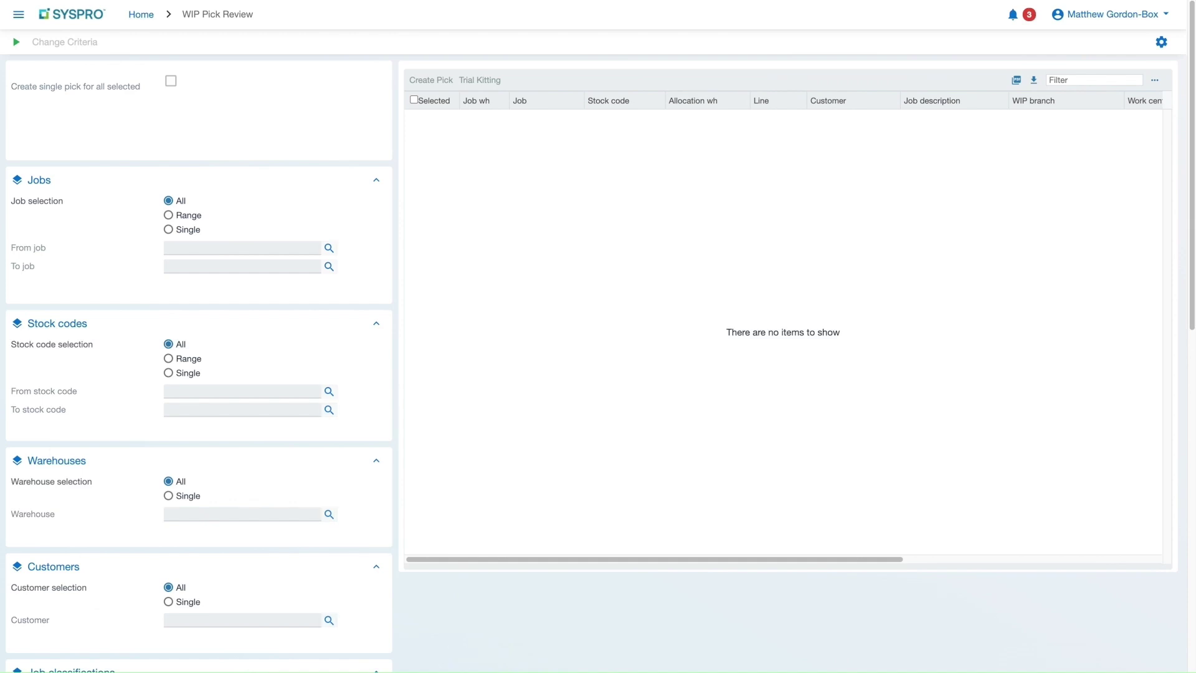
left_click(16, 42)
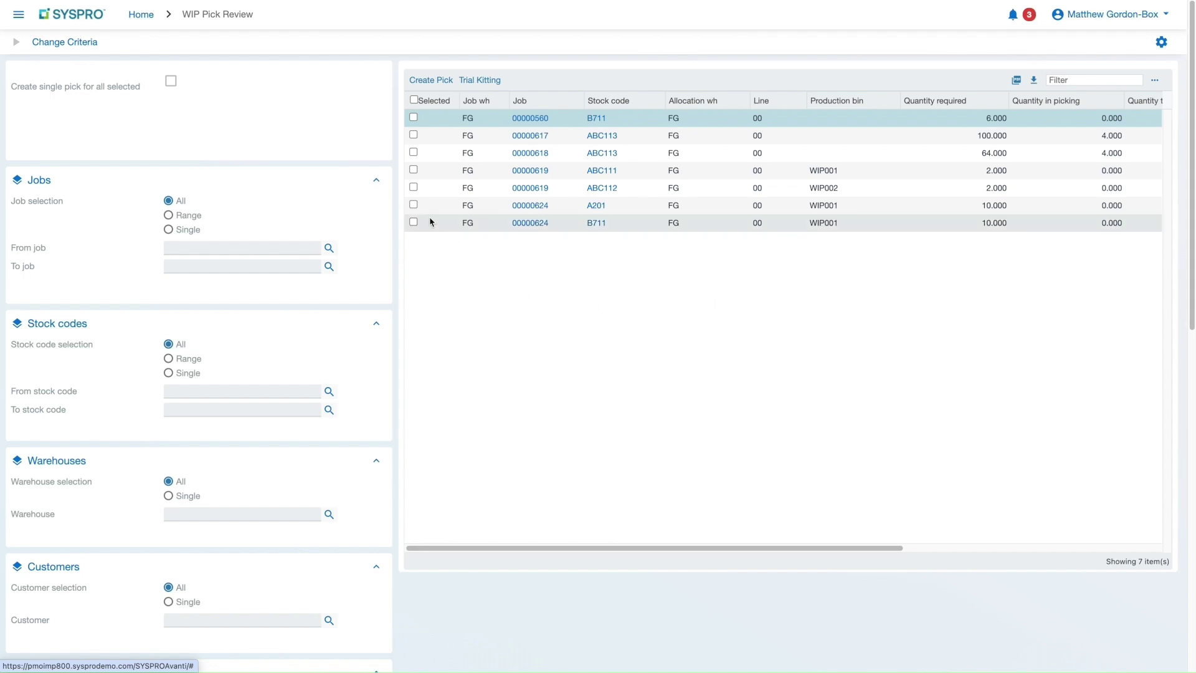
- Create a pick for job 00000624's A201 line with missions and tasks enabled
left_click(413, 205)
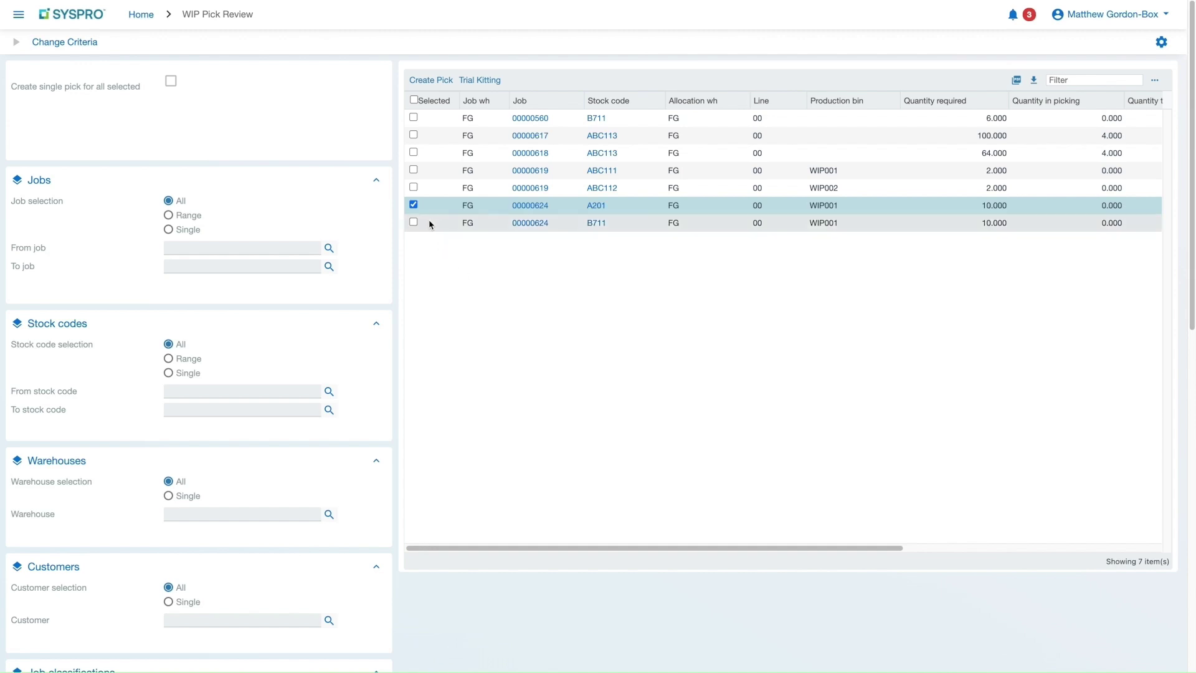
left_click(438, 81)
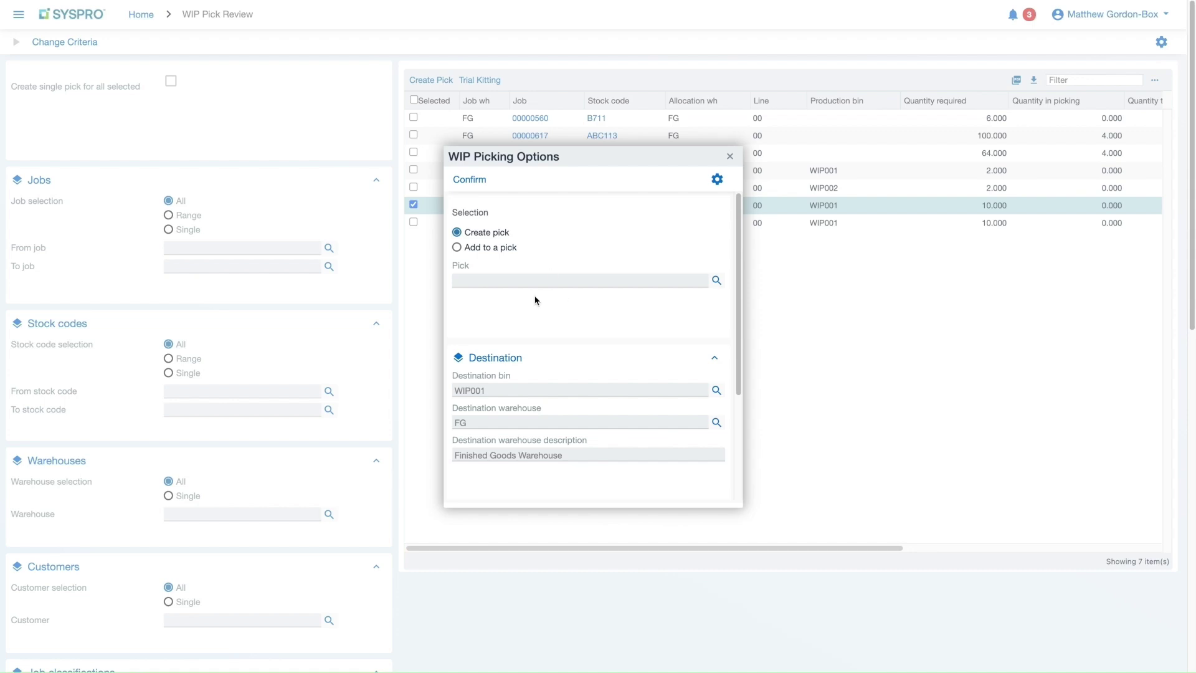
scroll(535, 301, "down", 1)
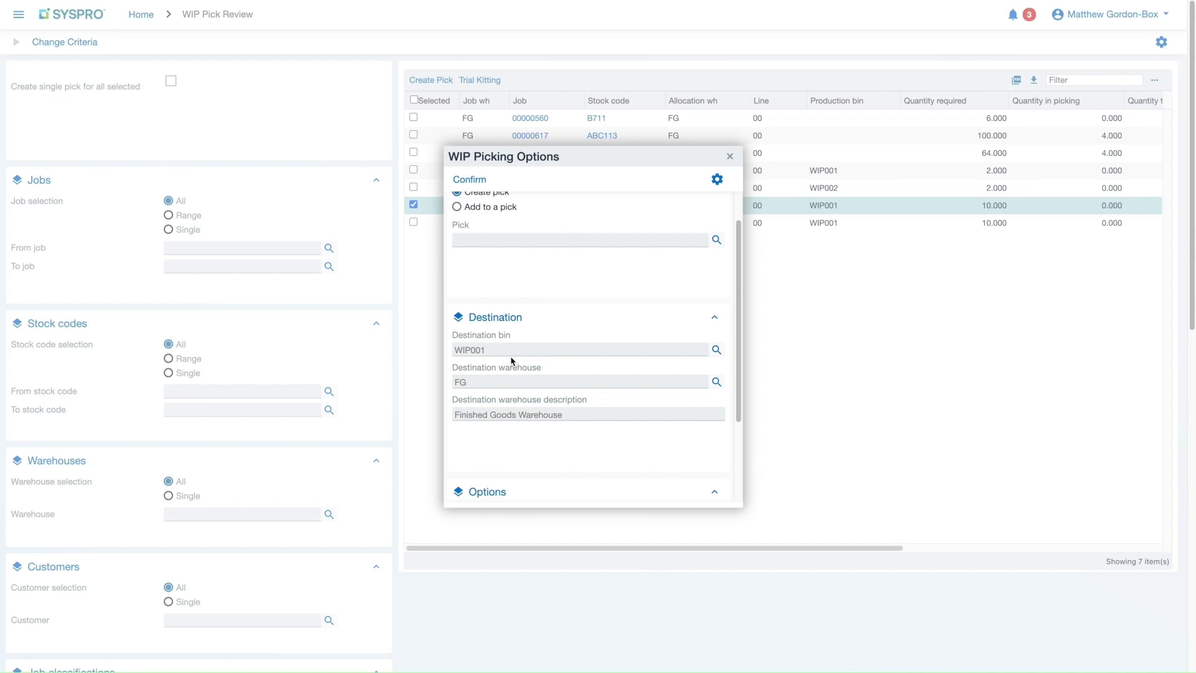
scroll(511, 361, "down", 6)
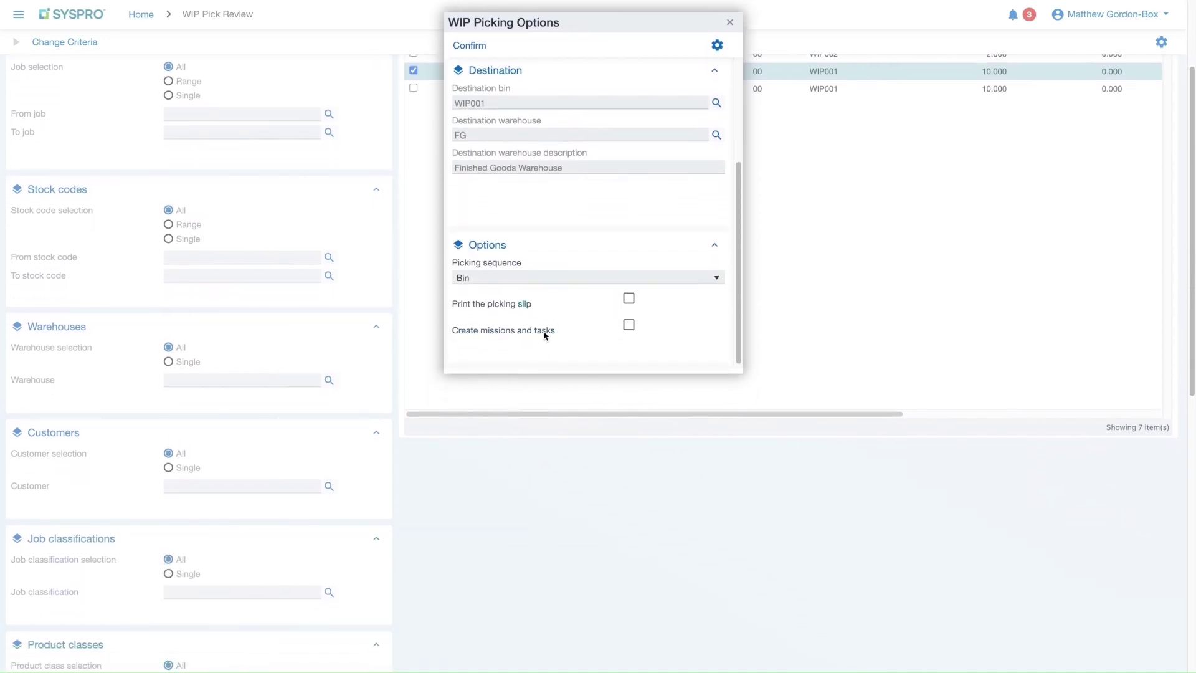
left_click(628, 326)
scroll(688, 334, "up", 5)
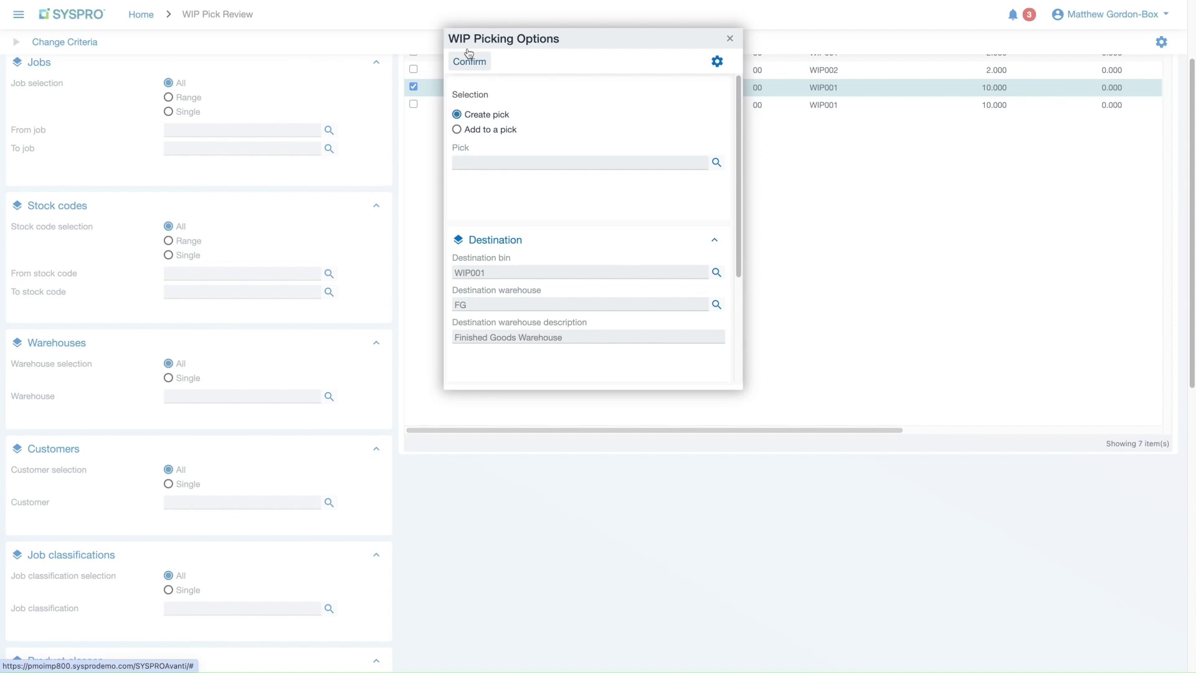
scroll(466, 56, "up", 3)
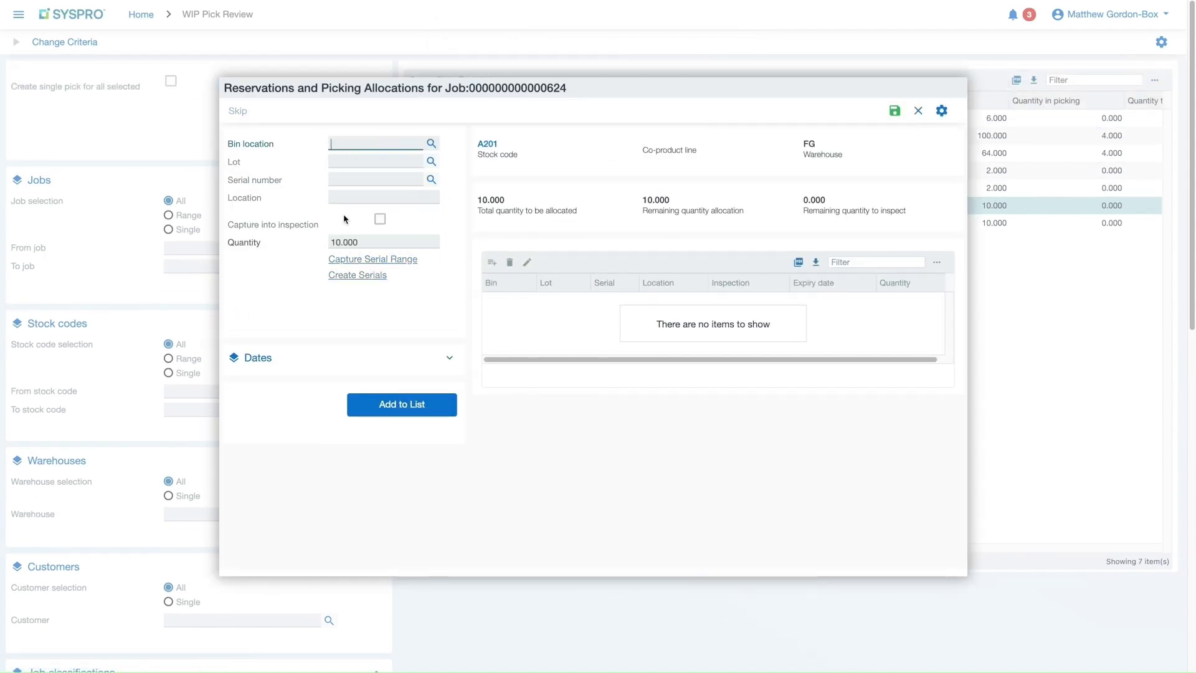
- Allocate 10.000 of A201 from bin R01C17 and accept the reservation to create the pick
left_click(432, 145)
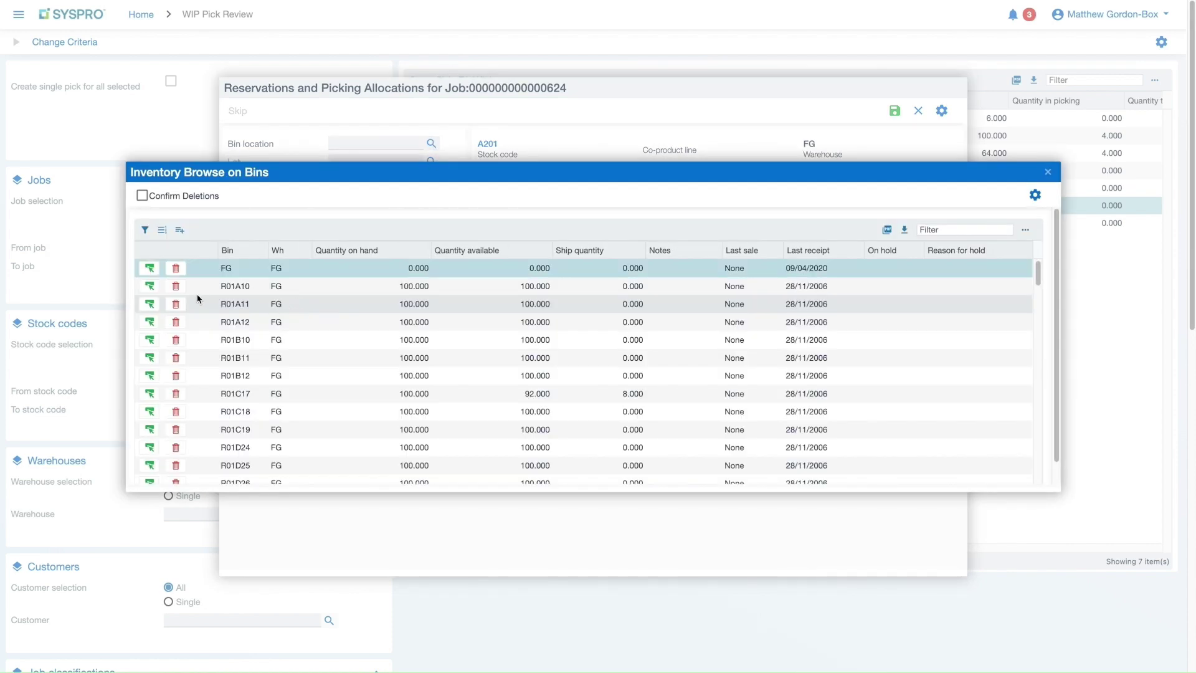
left_click(152, 396)
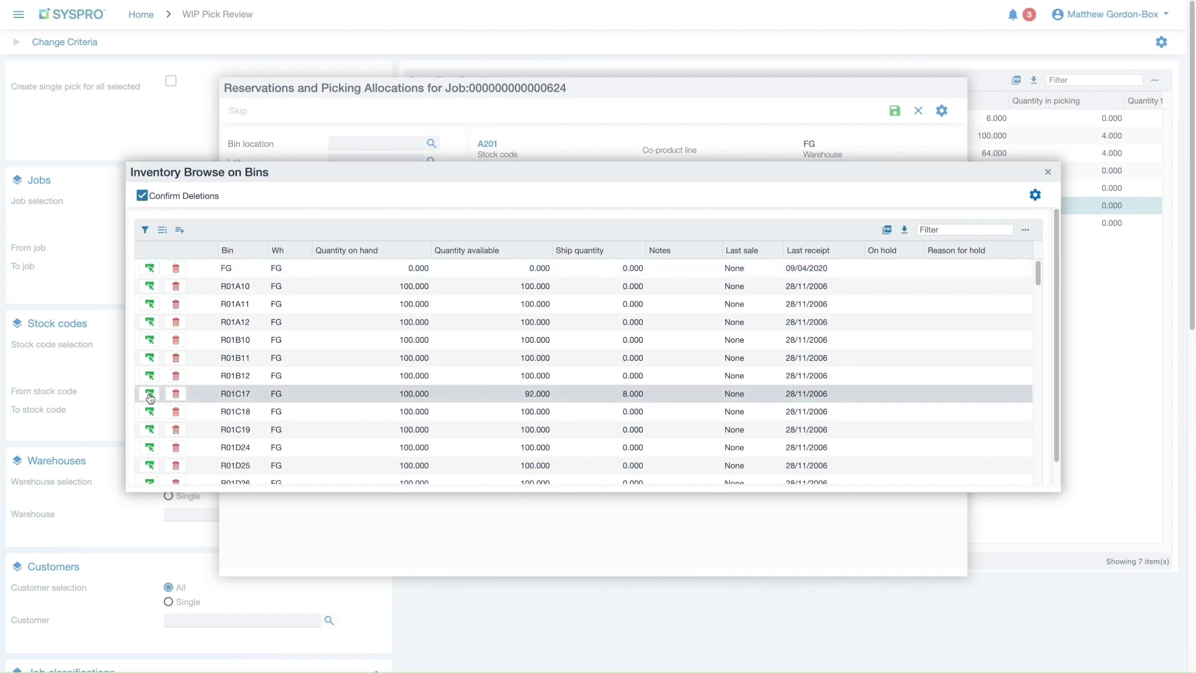
left_click(149, 393)
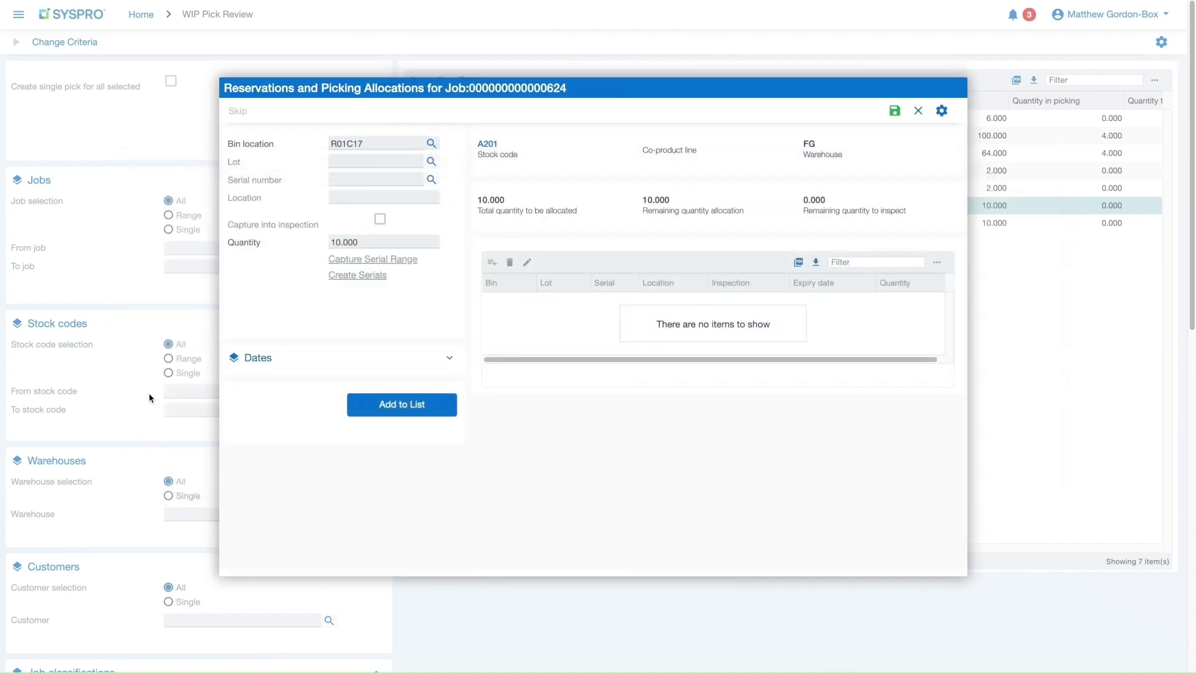
left_click(401, 406)
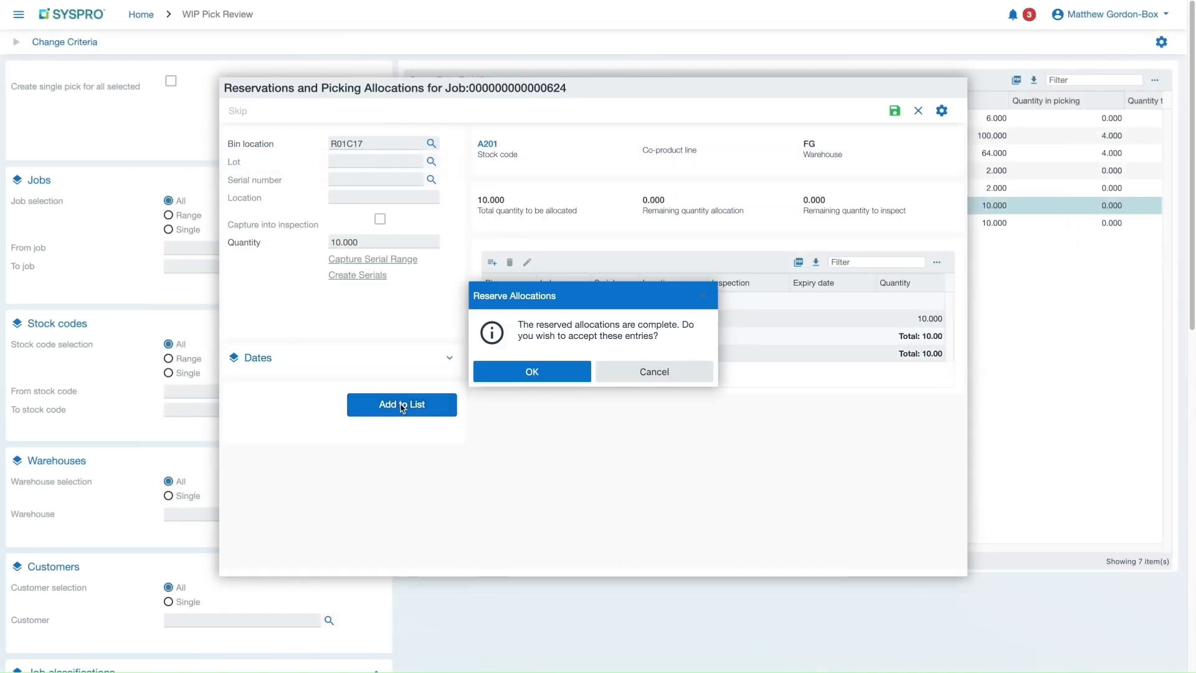
left_click(532, 370)
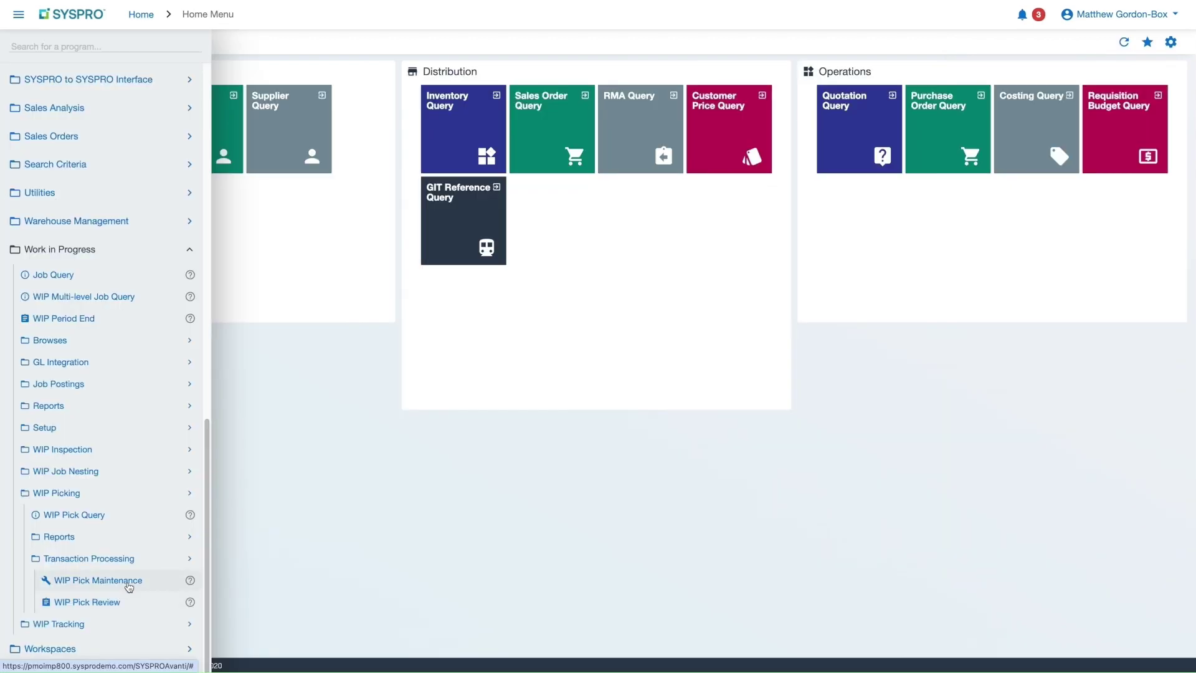
left_click(128, 586)
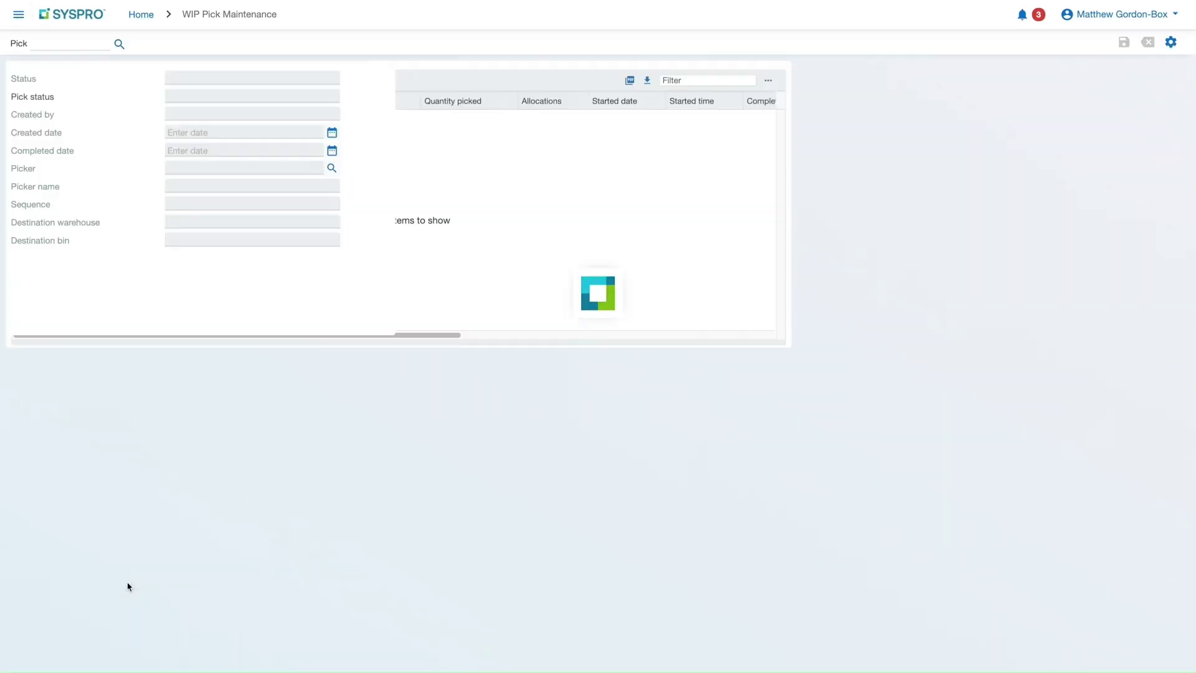
left_click(119, 44)
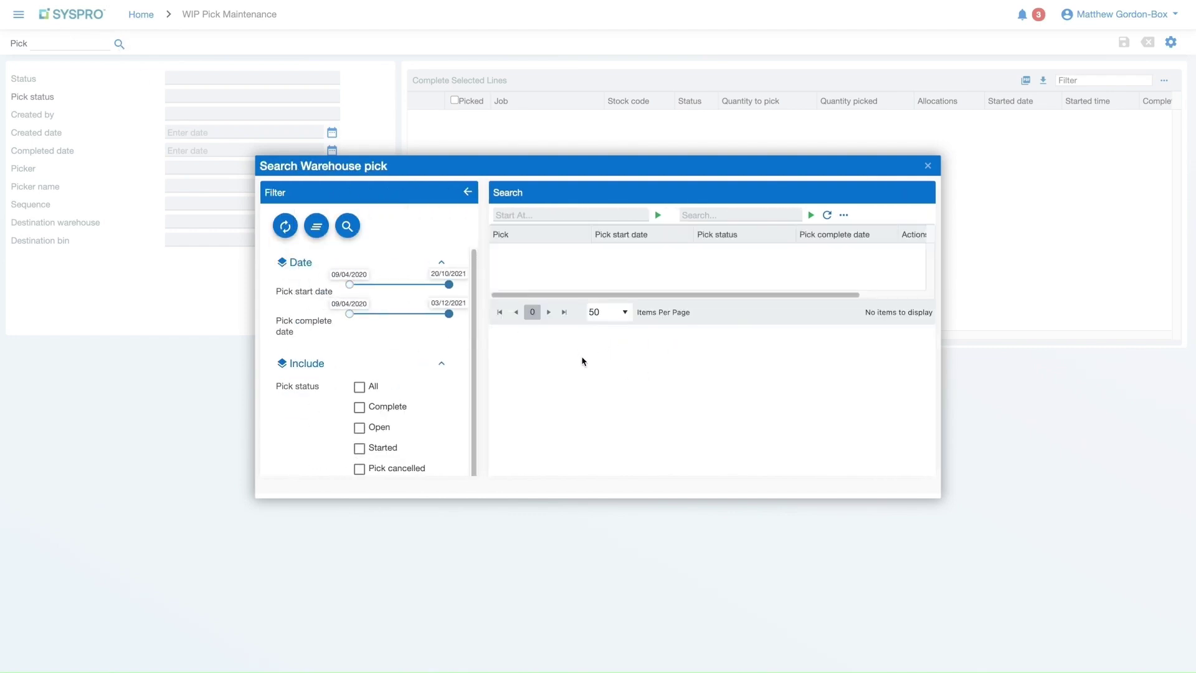
scroll(578, 354, "down", 5)
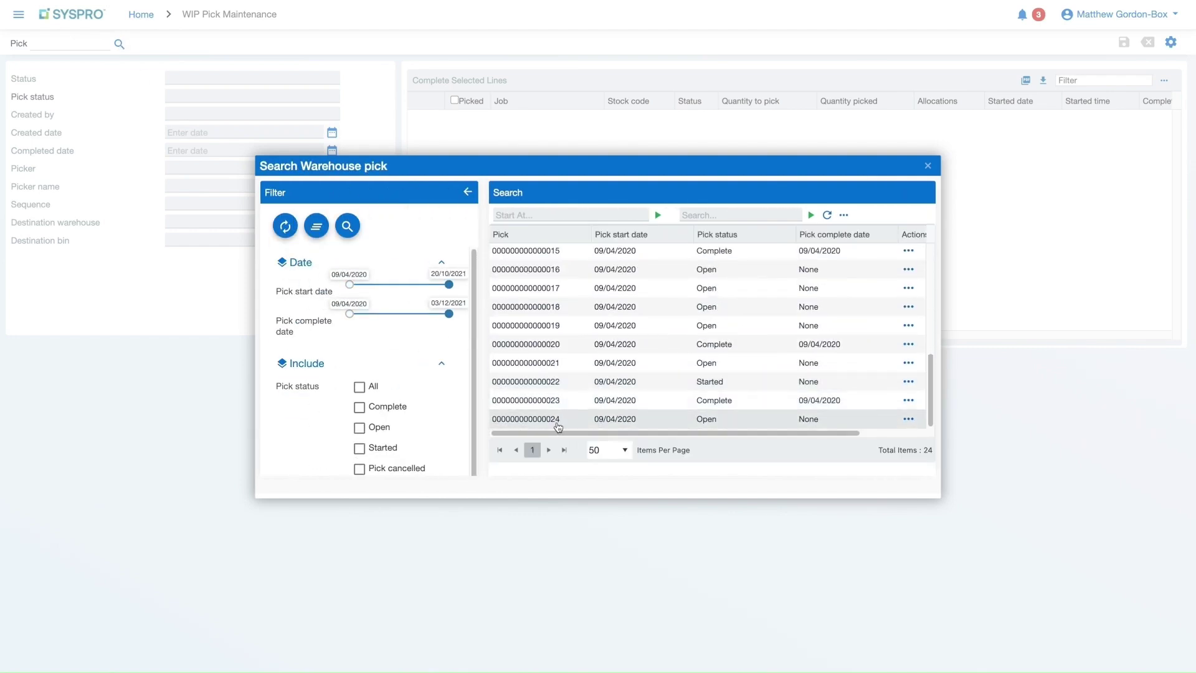
left_click(559, 423)
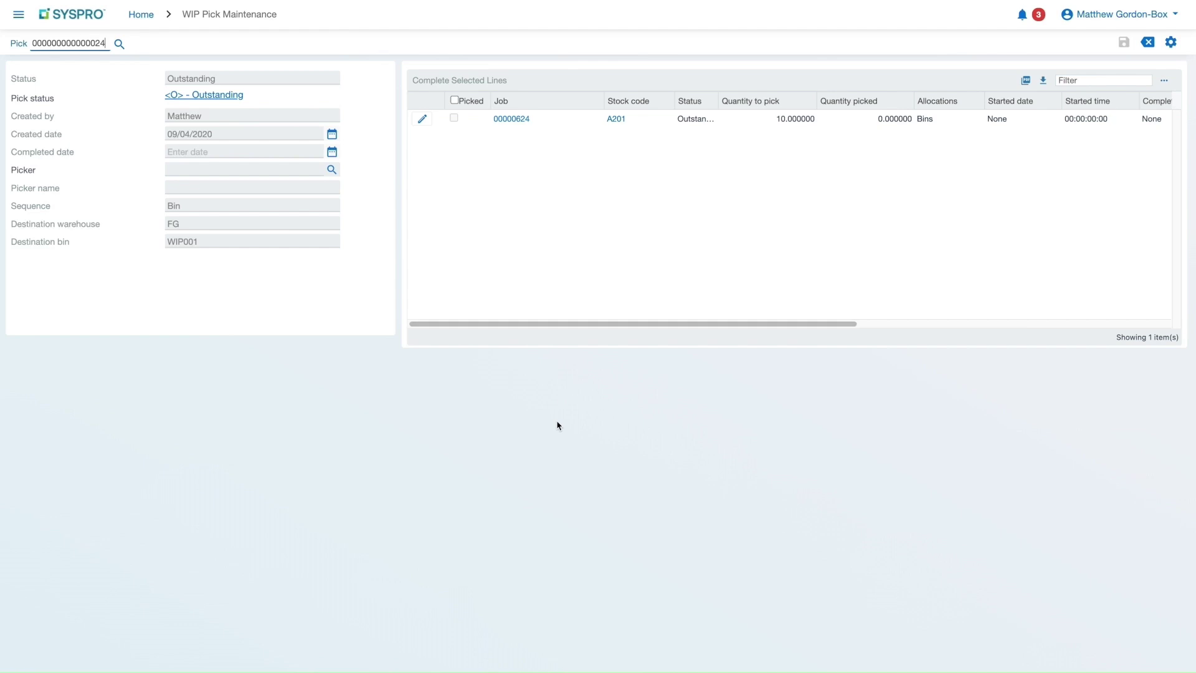
mouse_move(560, 120)
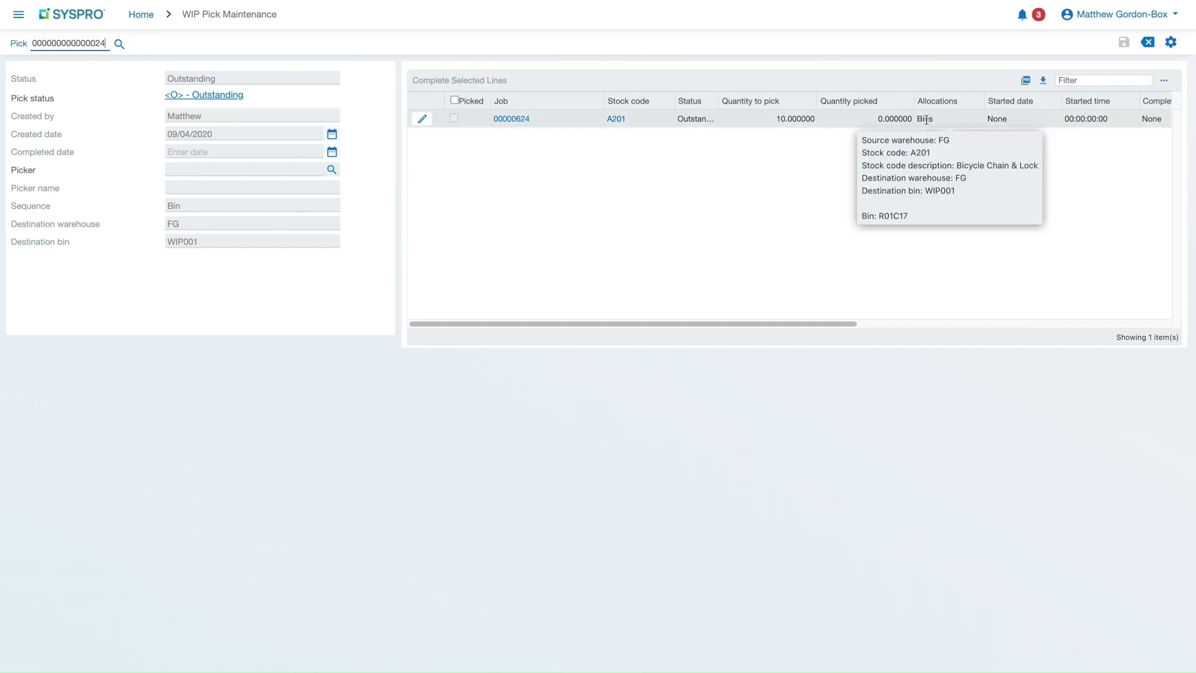
scroll(968, 123, "right", 8)
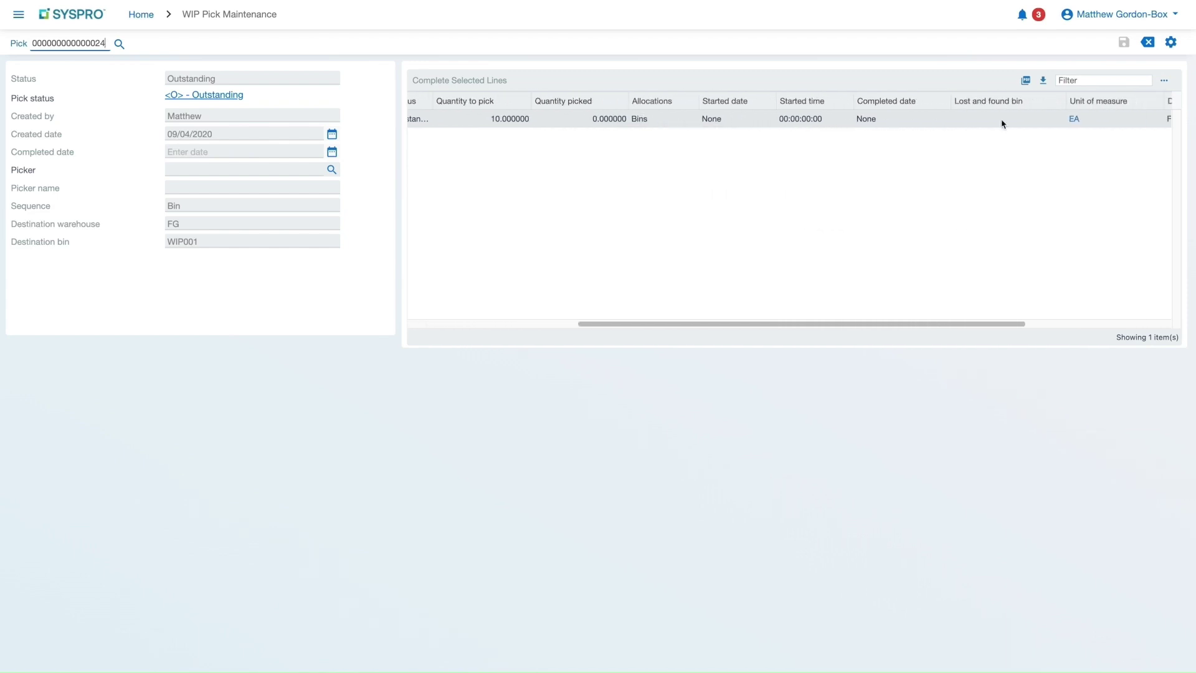
scroll(1003, 123, "right", 1)
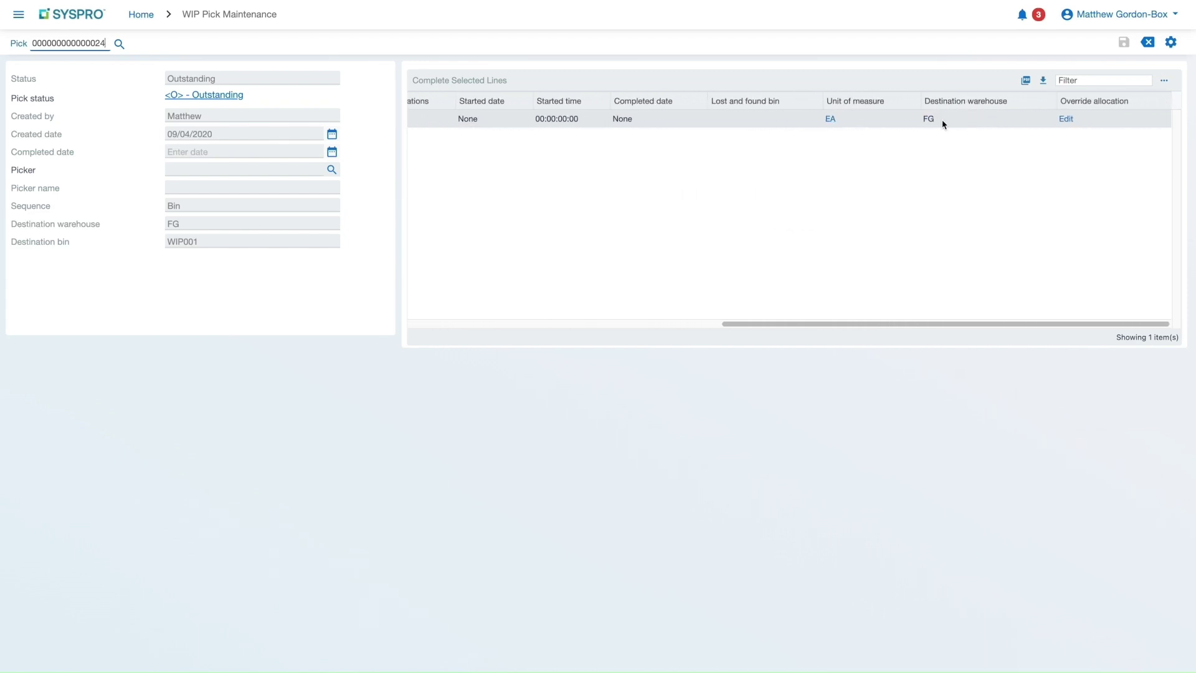
scroll(750, 130, "left", 9)
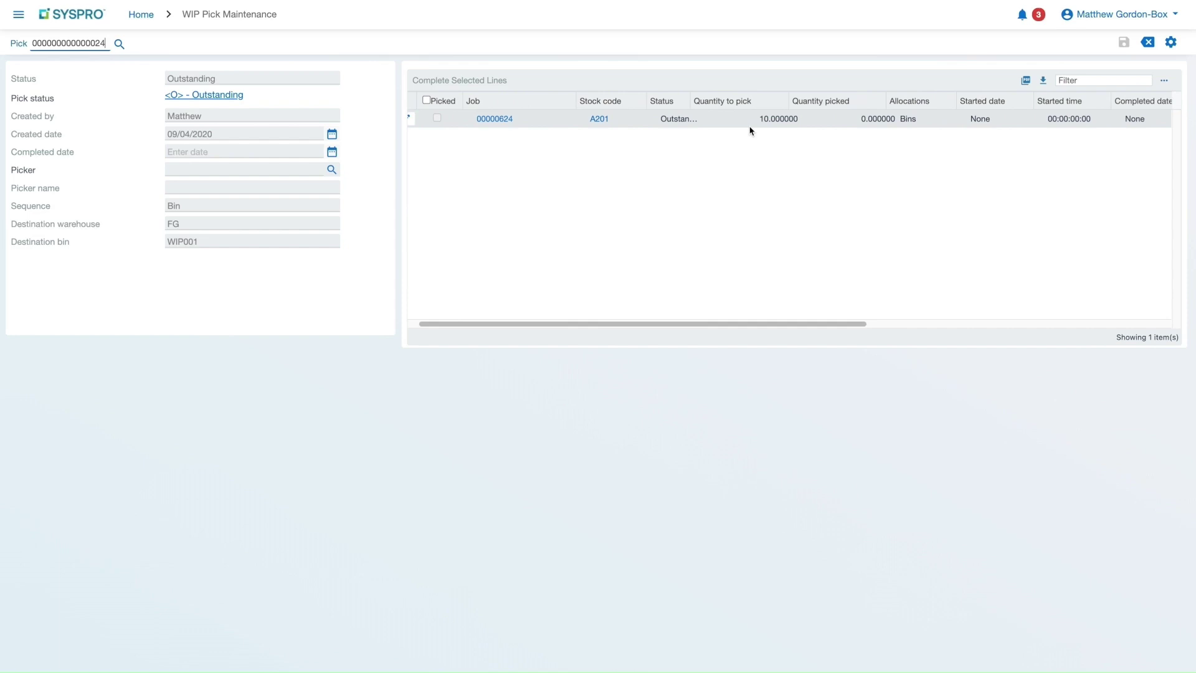
scroll(751, 131, "left", 1)
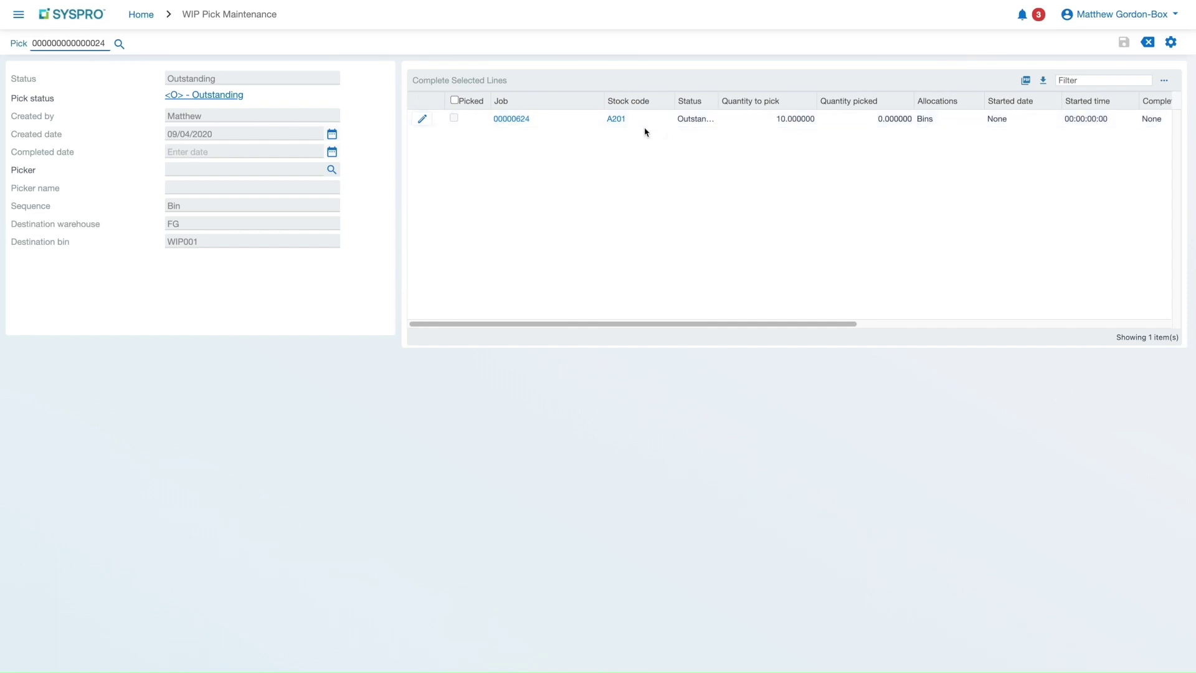
left_click(216, 97)
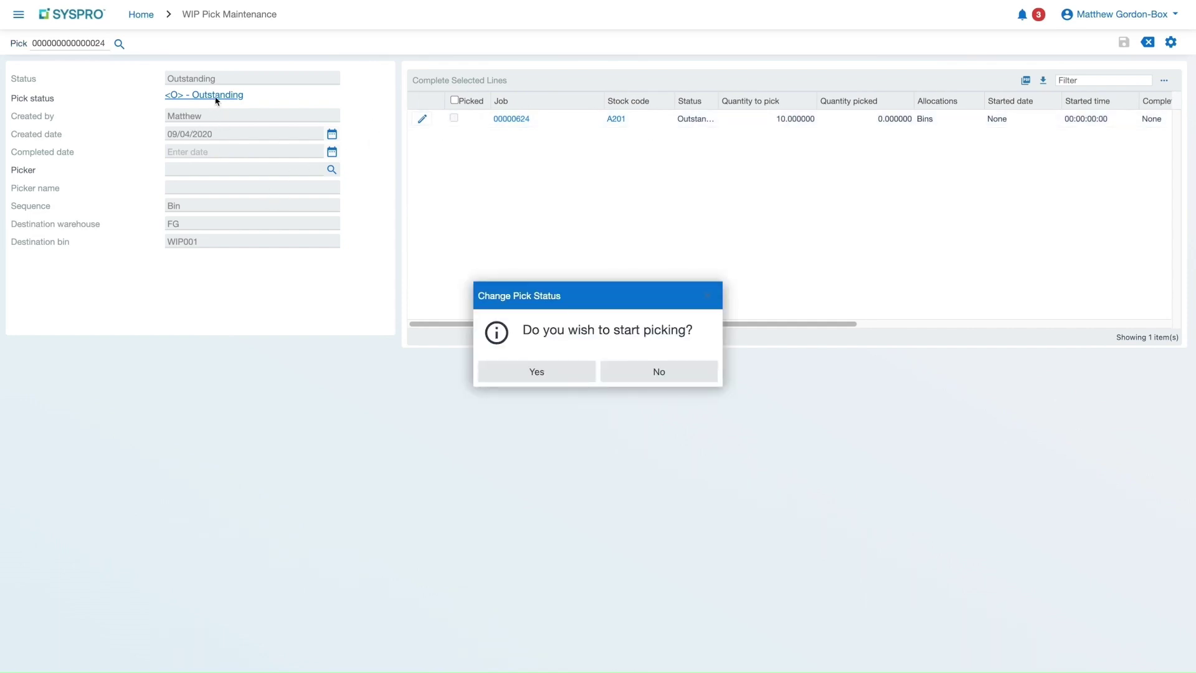
left_click(537, 372)
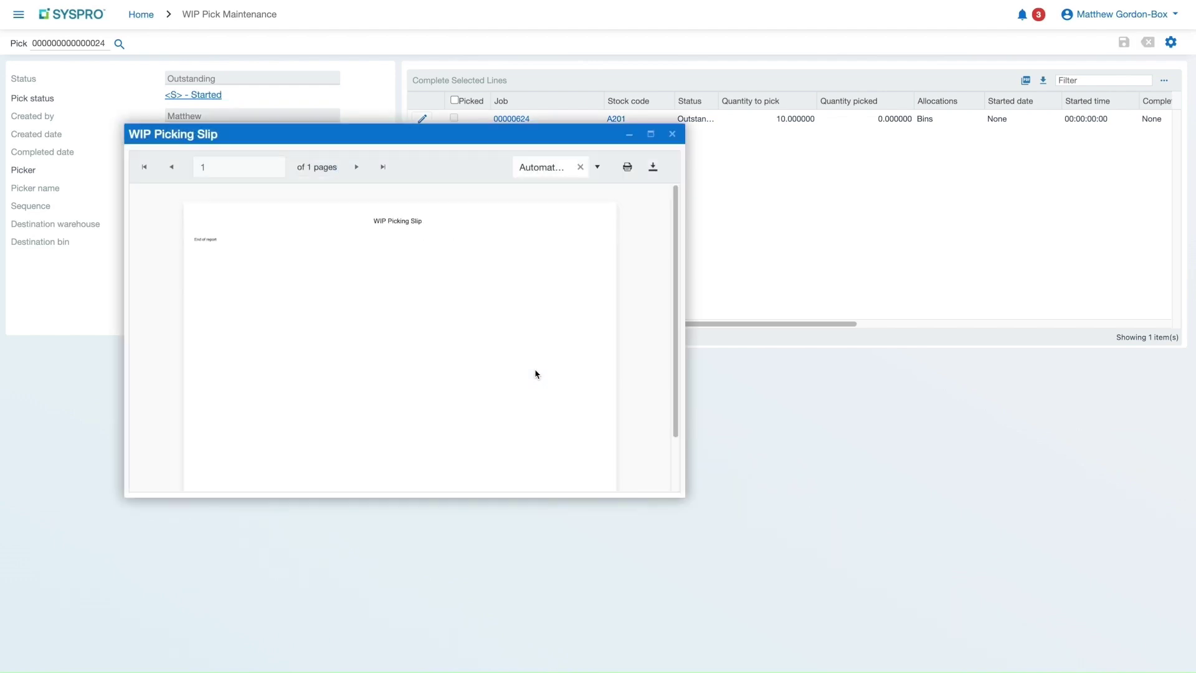
left_click(671, 131)
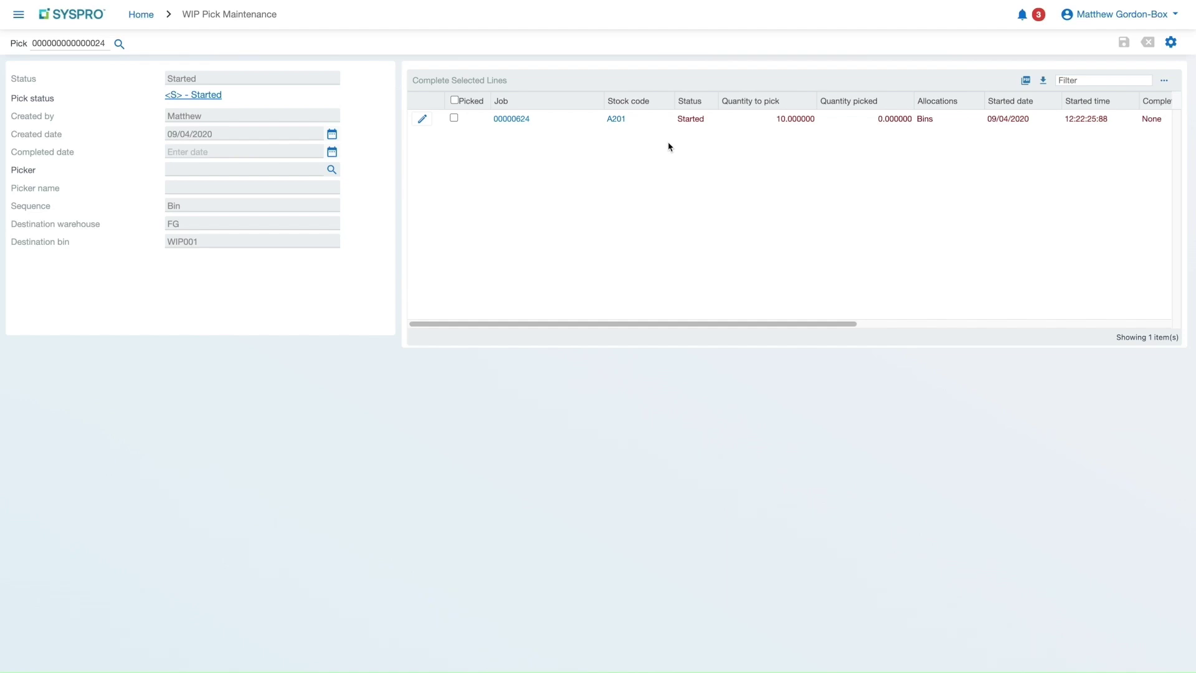
- Mark the job 00000624 line as picked and complete it
left_click(455, 101)
left_click(460, 83)
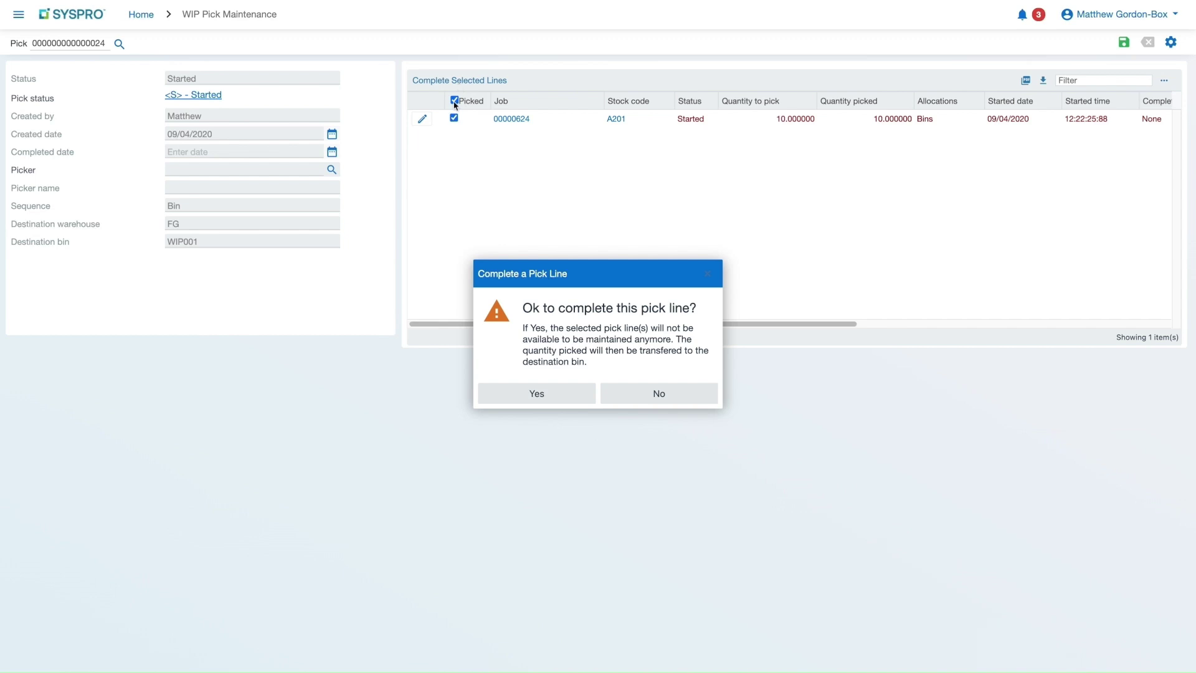
left_click(536, 392)
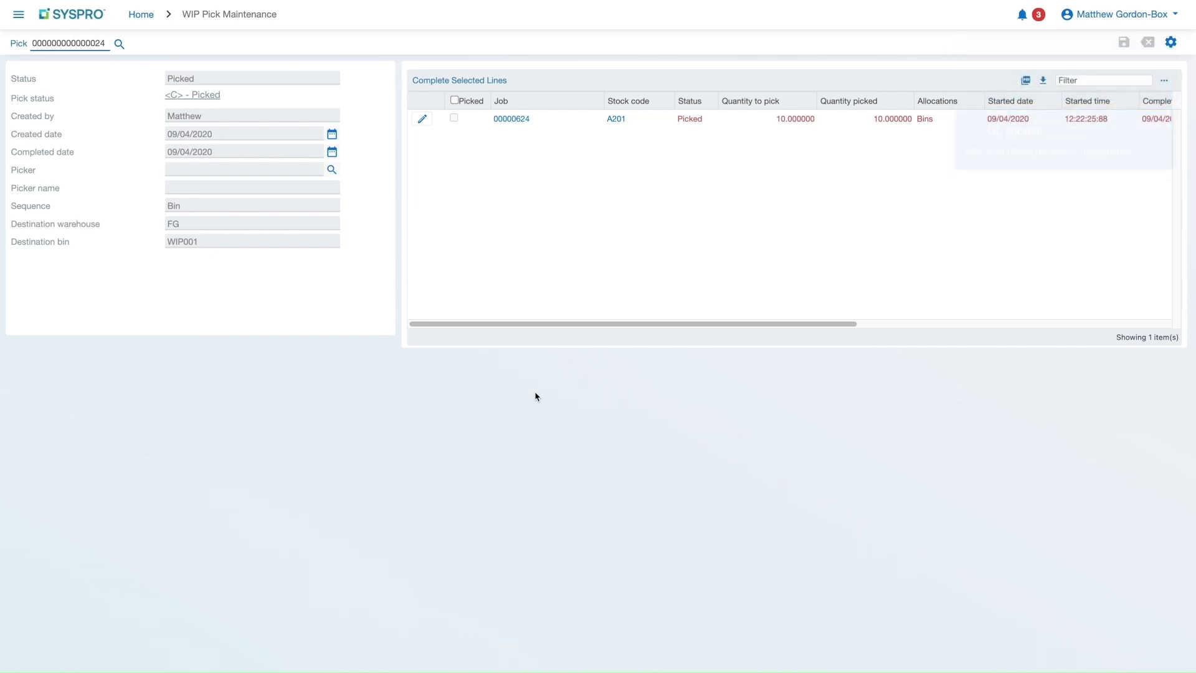
- Query job 00000624 and view its material transactions showing the 10.000 A201 issue
right_click(524, 125)
left_click(557, 174)
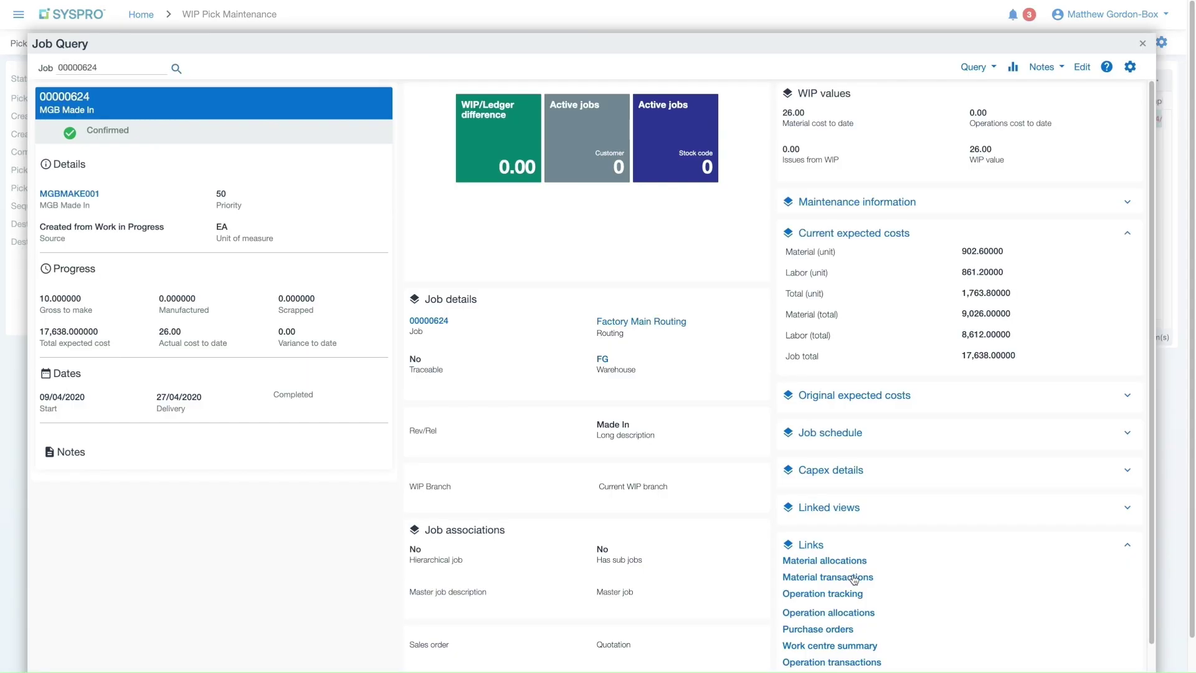
left_click(828, 577)
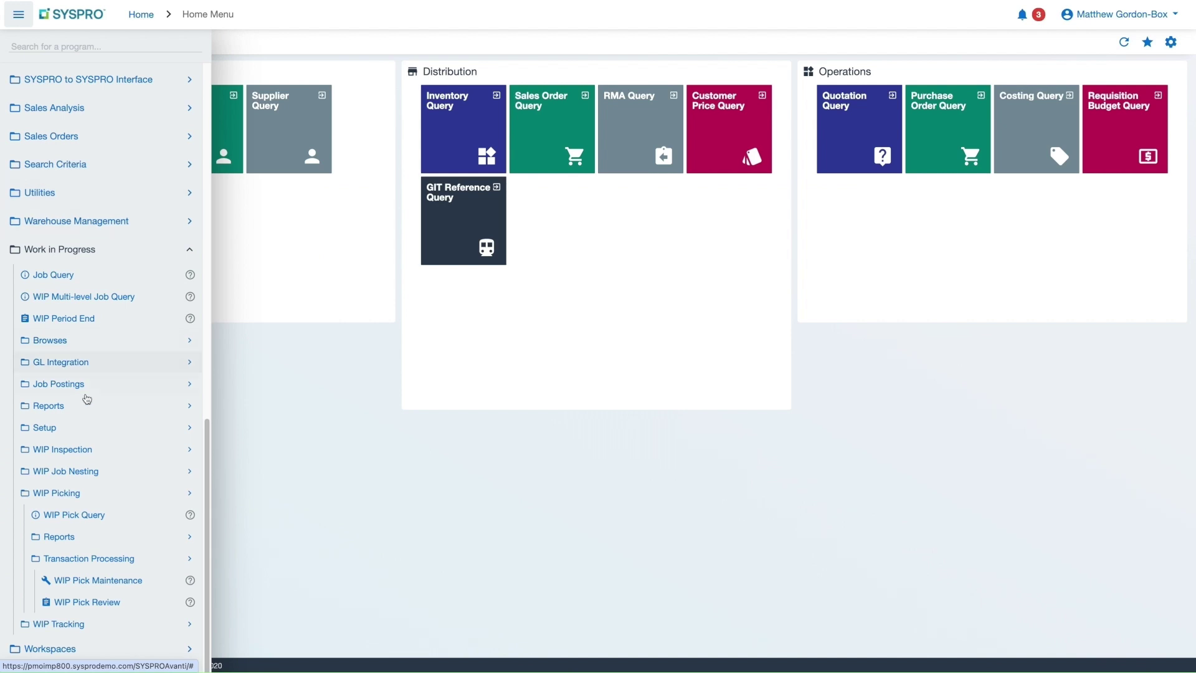
- Open Mission and Task Review under Warehouse Management and refresh the outstanding missions
left_click(131, 227)
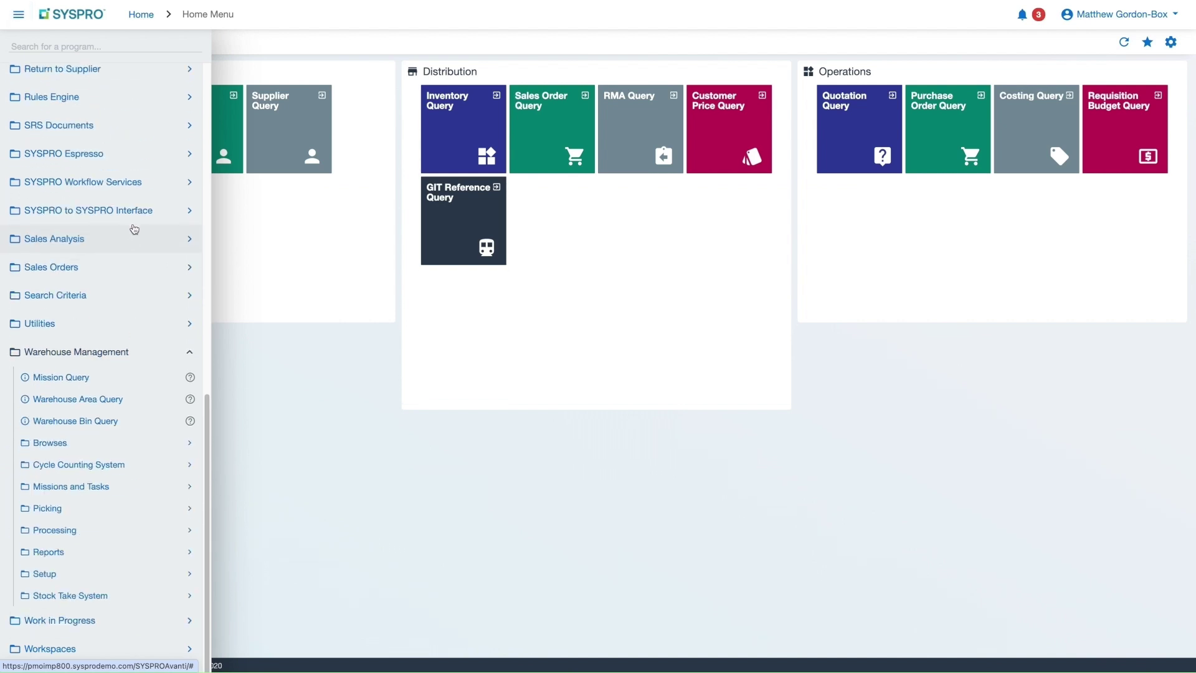
left_click(101, 488)
left_click(107, 425)
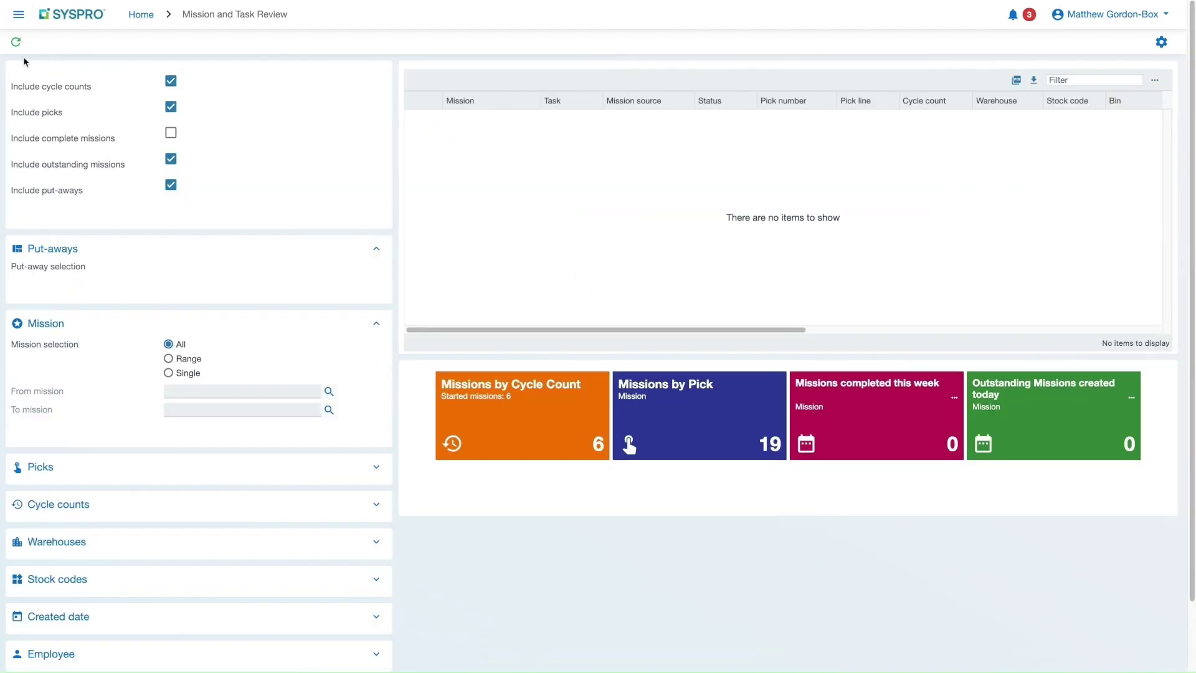
left_click(16, 43)
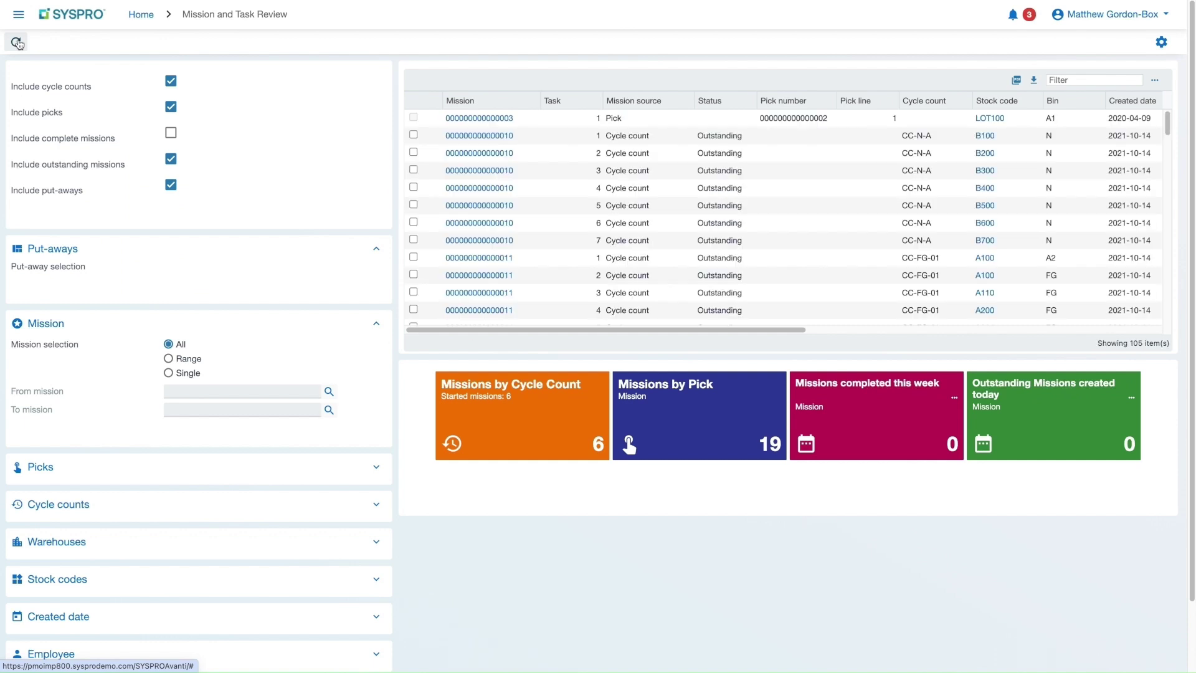
scroll(574, 191, "down", 5)
scroll(575, 191, "down", 15)
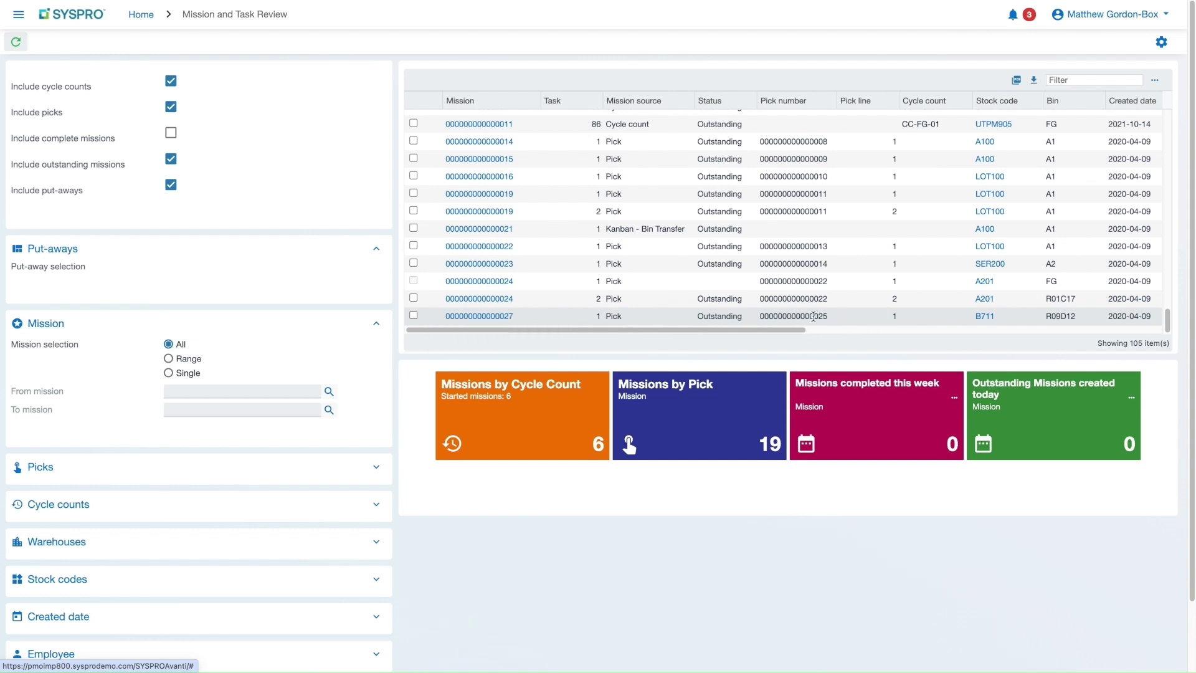
left_click(491, 316)
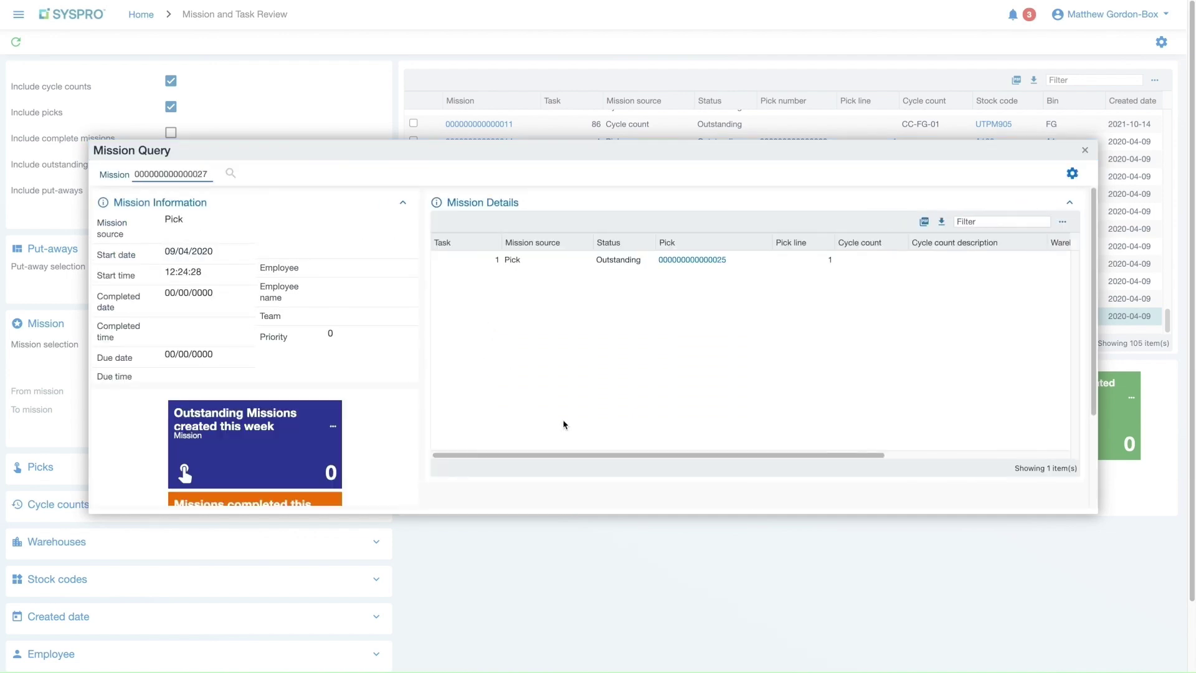
left_click(704, 262)
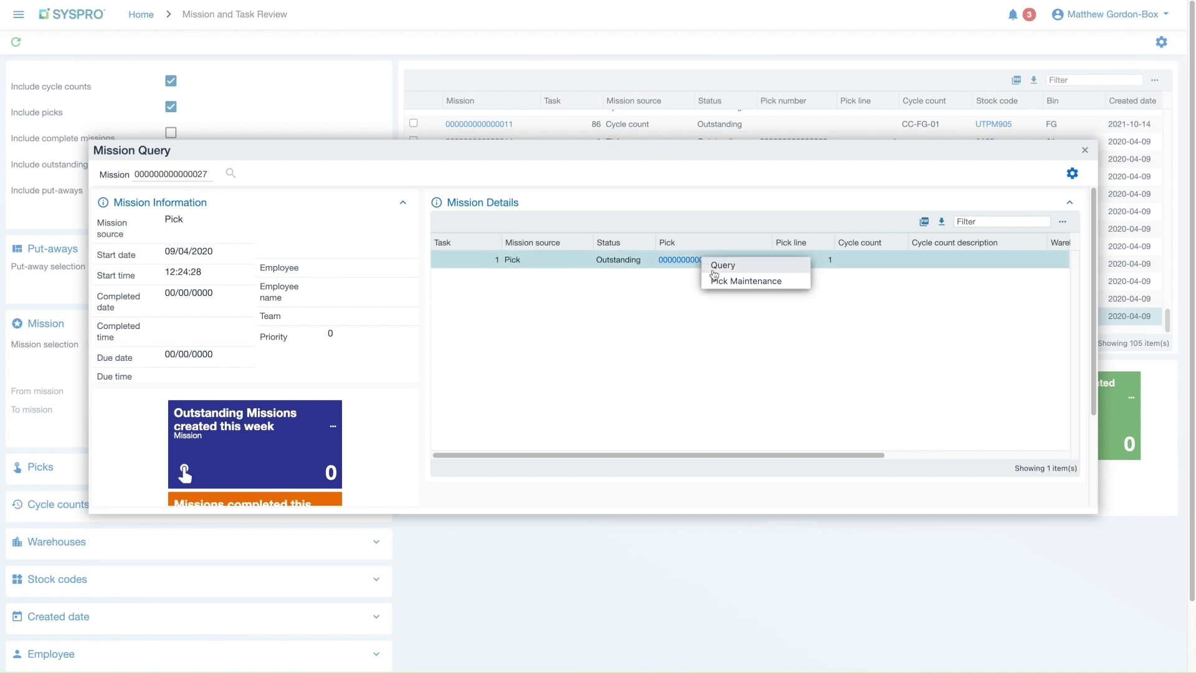
left_click(732, 283)
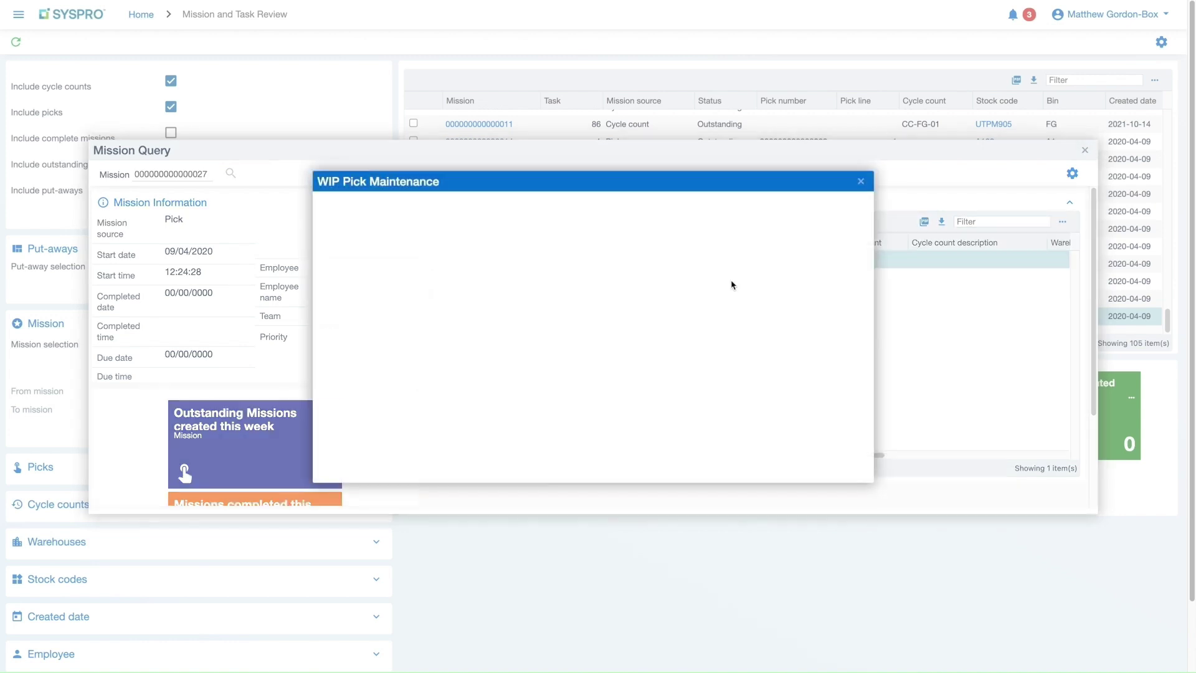